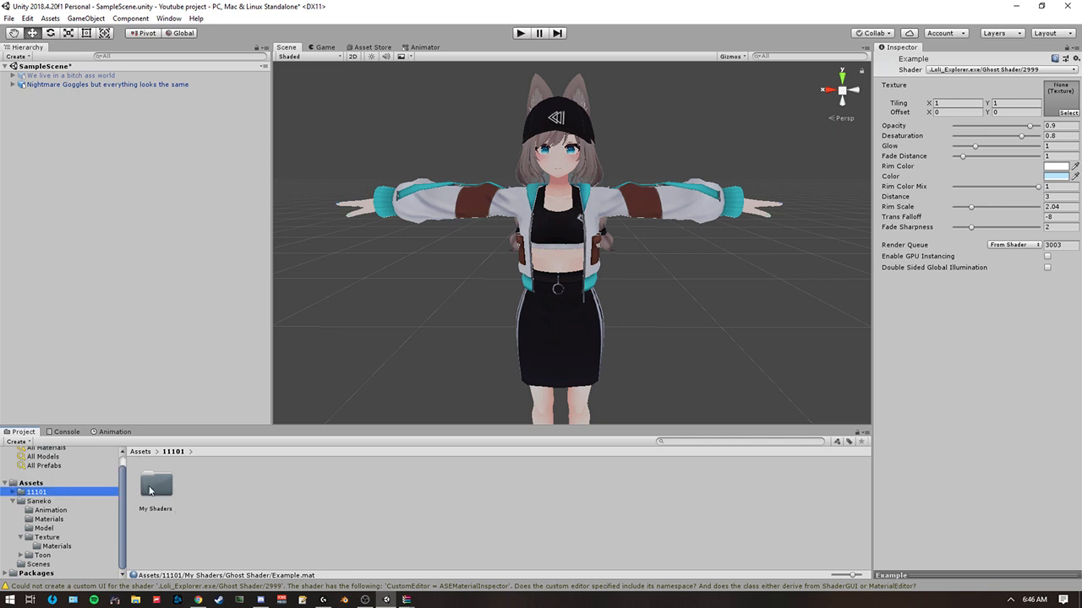
Open the Ghost Shader folder inside My Shaders and select the DepthGet prefab together with the Example material.
double_click(150, 491)
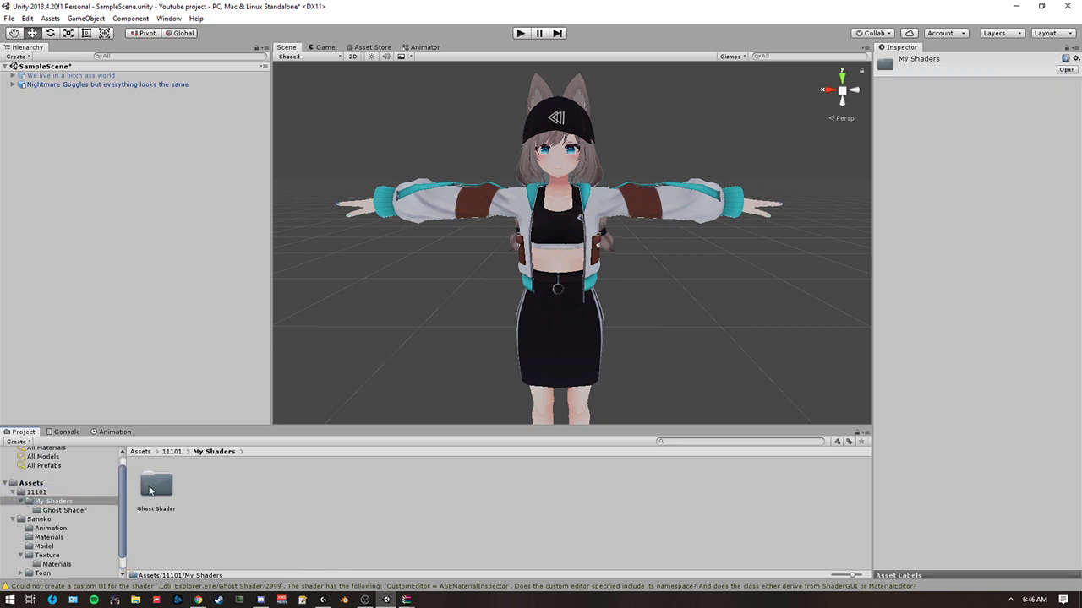
double_click(150, 490)
click(156, 495)
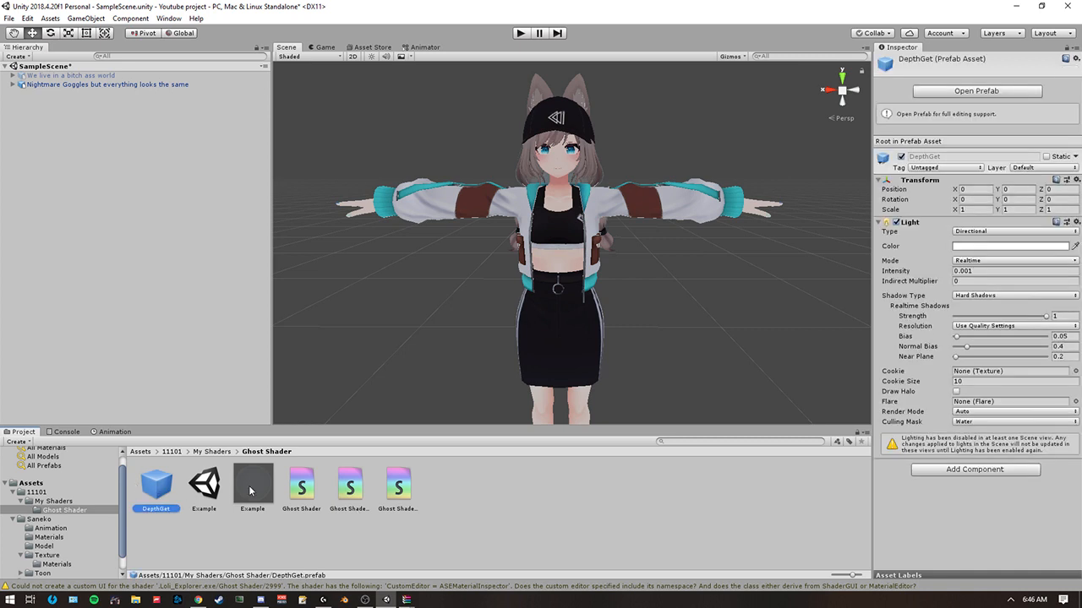
ctrl+click(253, 497)
right_drag(483, 363, 484, 342)
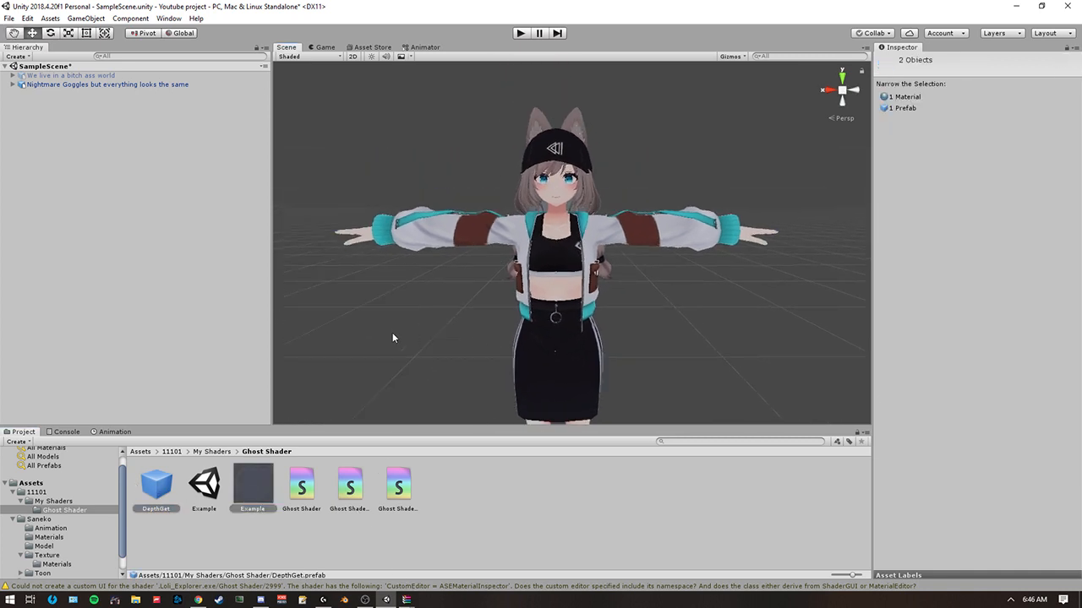
right_drag(361, 336, 373, 349)
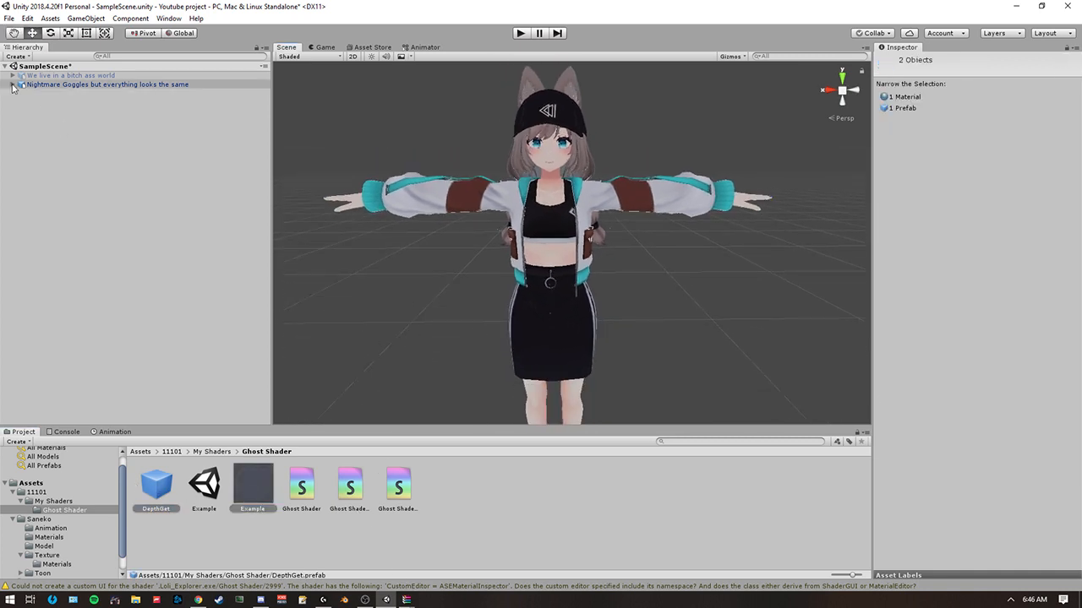
Expand the Nightmare Goggles avatar's hierarchy and add the DepthGet prefab as a child of its Body object.
click(13, 85)
key(s)
right_drag(471, 284, 456, 302)
key(w)
key(s)
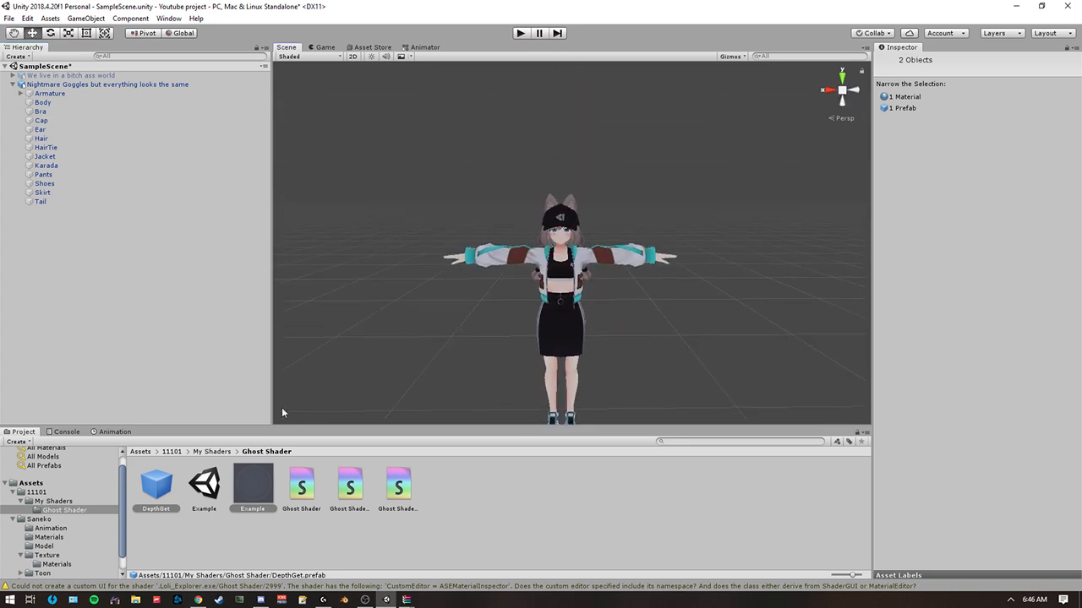
drag(145, 491, 51, 101)
right_drag(379, 241, 355, 290)
key(w)
key(s)
click(358, 244)
click(21, 102)
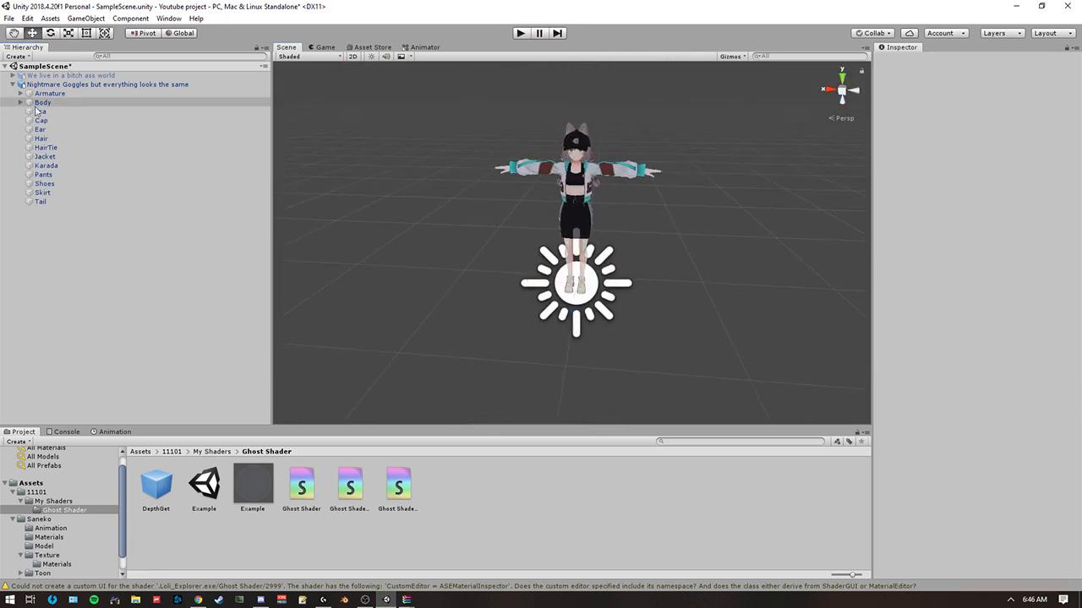
Select the avatar's Karada mesh in the scene and inspect the material and shader it uses.
right_drag(326, 229, 328, 185)
key(w)
key(s)
key(w)
key(s)
click(127, 84)
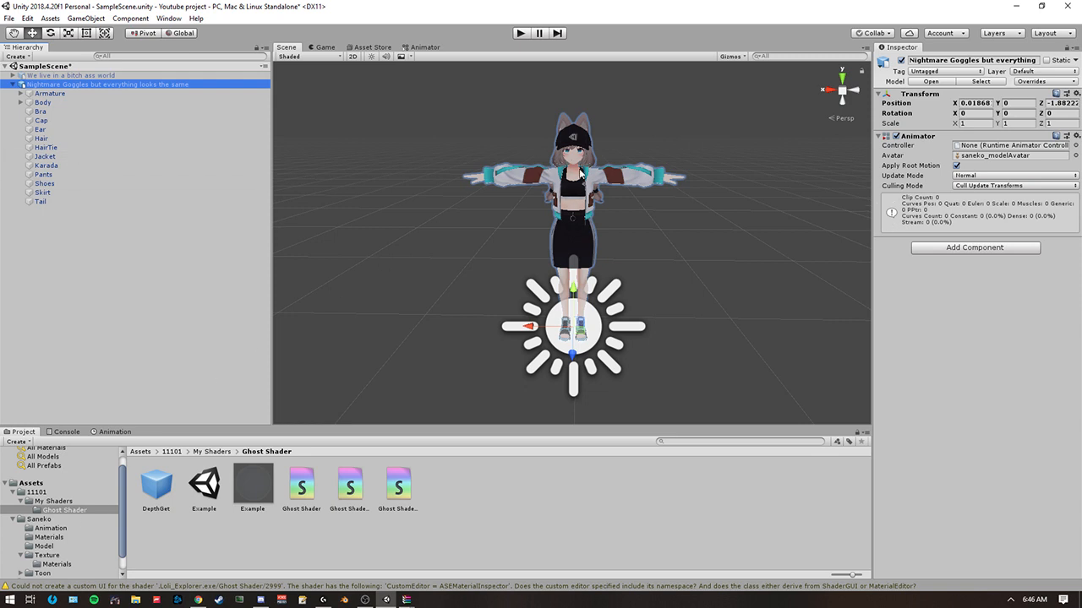
click(580, 172)
click(895, 356)
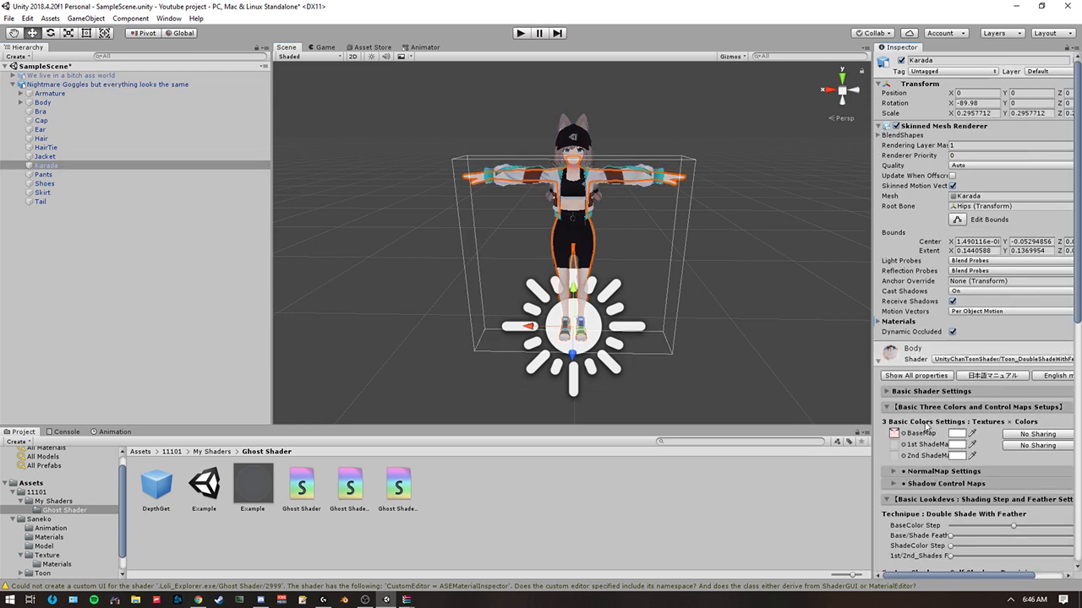
Find the avatar's materials by opening the Materials folder inside Saneko's Texture folder.
click(51, 528)
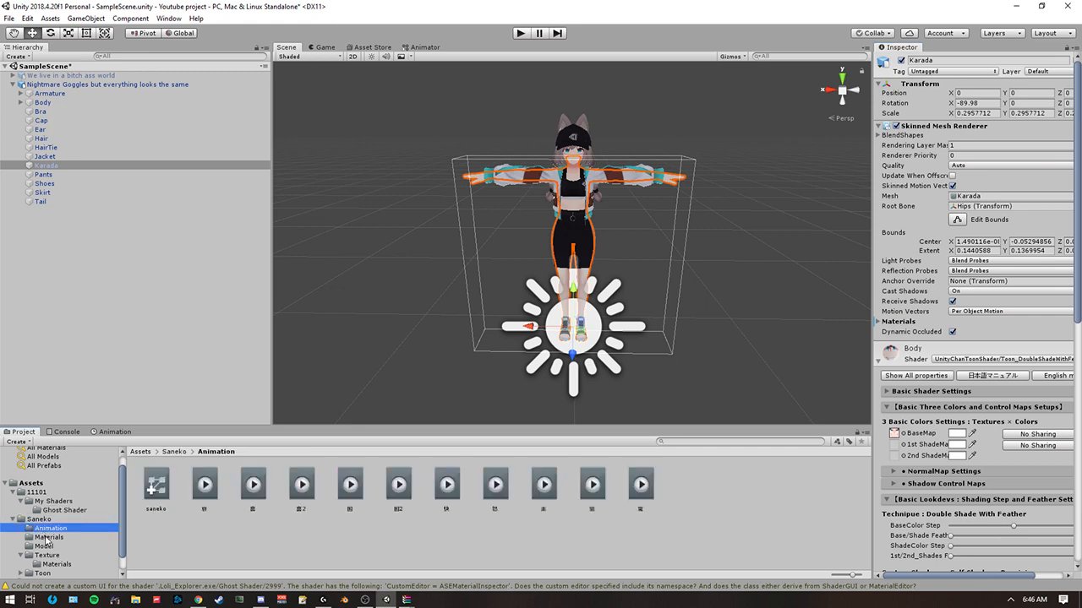
click(49, 538)
click(45, 547)
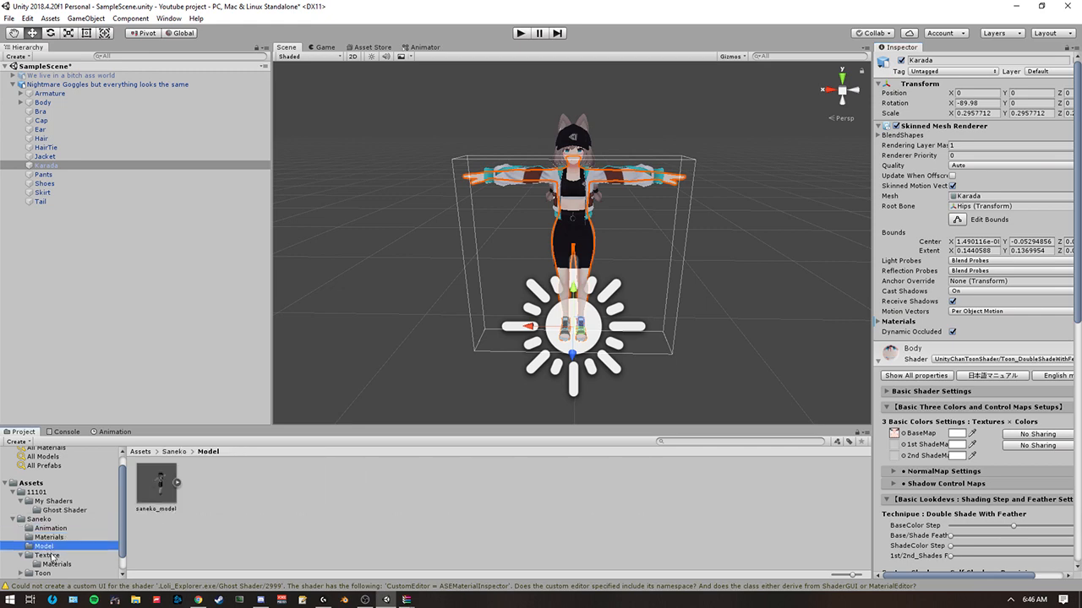
click(48, 555)
click(57, 564)
alt+scroll(409, 340, up, 5)
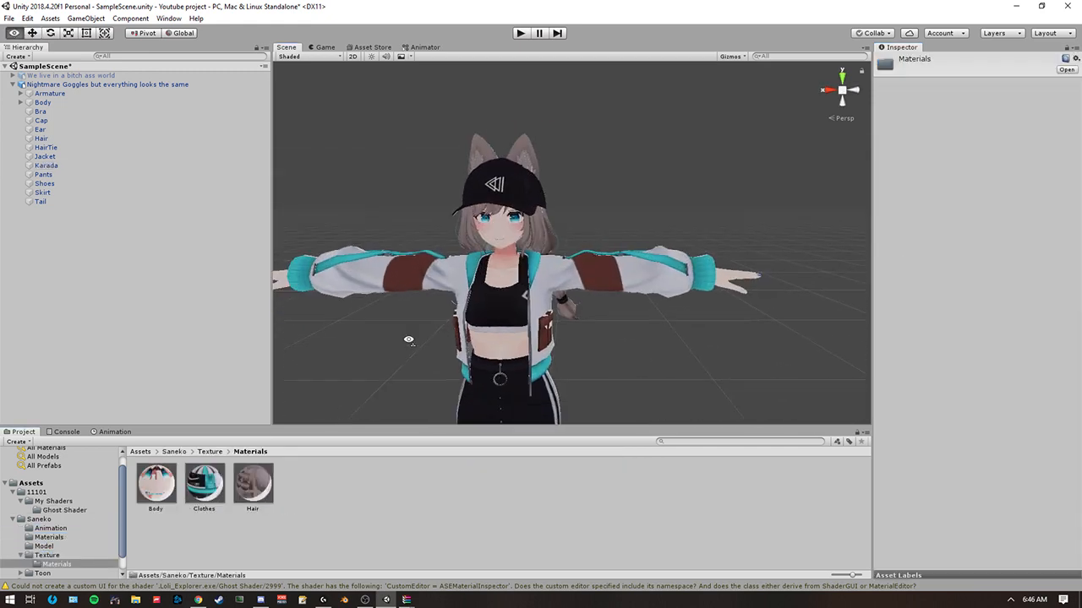
alt+scroll(423, 338, down, 8)
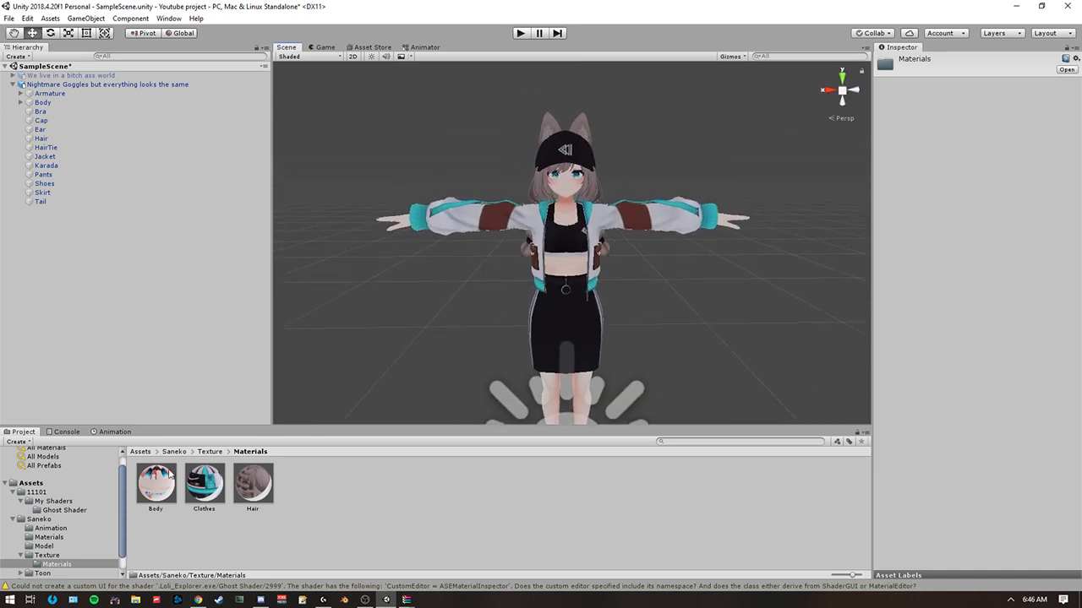
Set the shader of the Body, Clothes and Hair materials to .Loli_Explorer.exe/Ghost Shader/2999.
click(167, 488)
shift+click(261, 493)
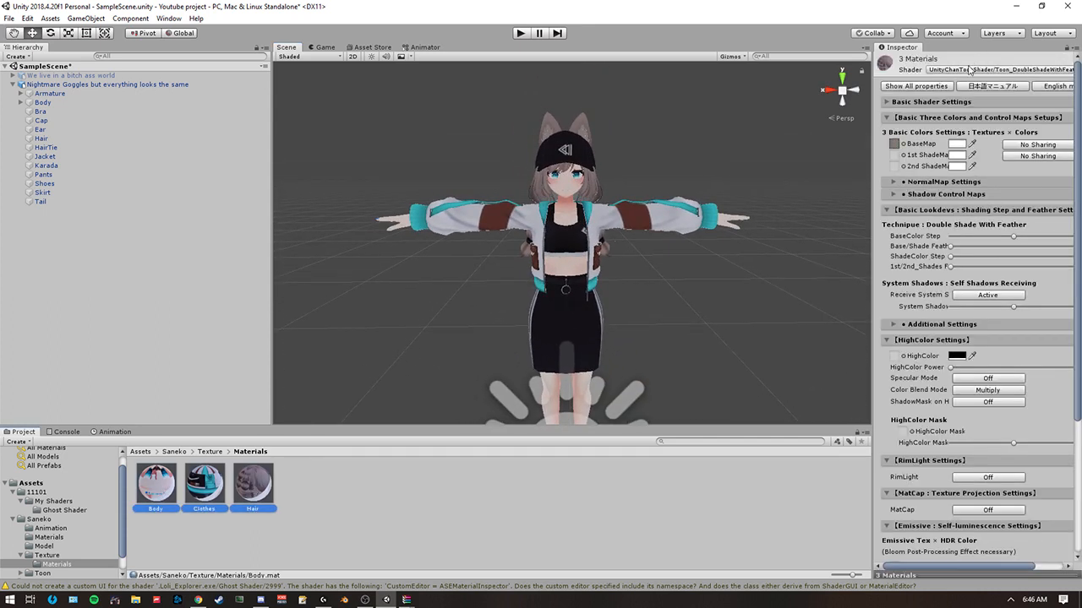
click(970, 71)
mouse_move(987, 123)
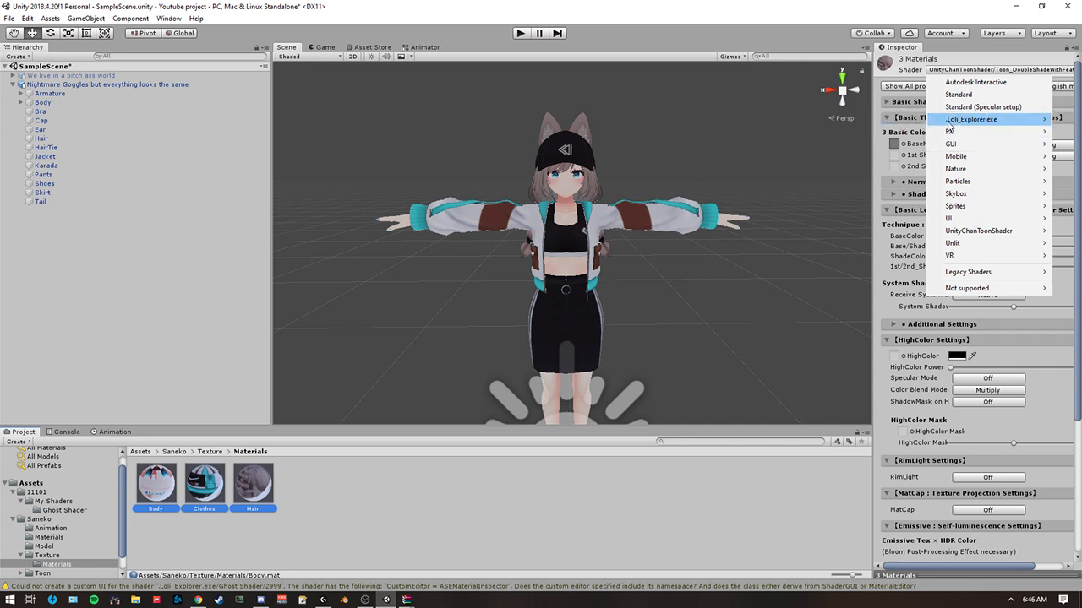
mouse_move(948, 124)
mouse_move(896, 119)
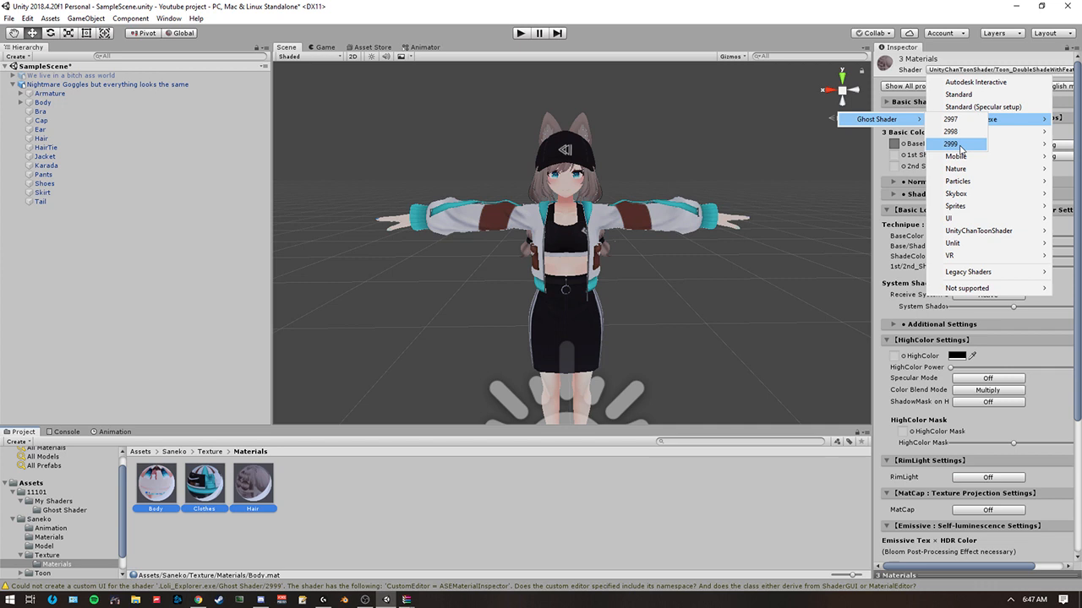
click(951, 144)
alt+drag(660, 279, 674, 183)
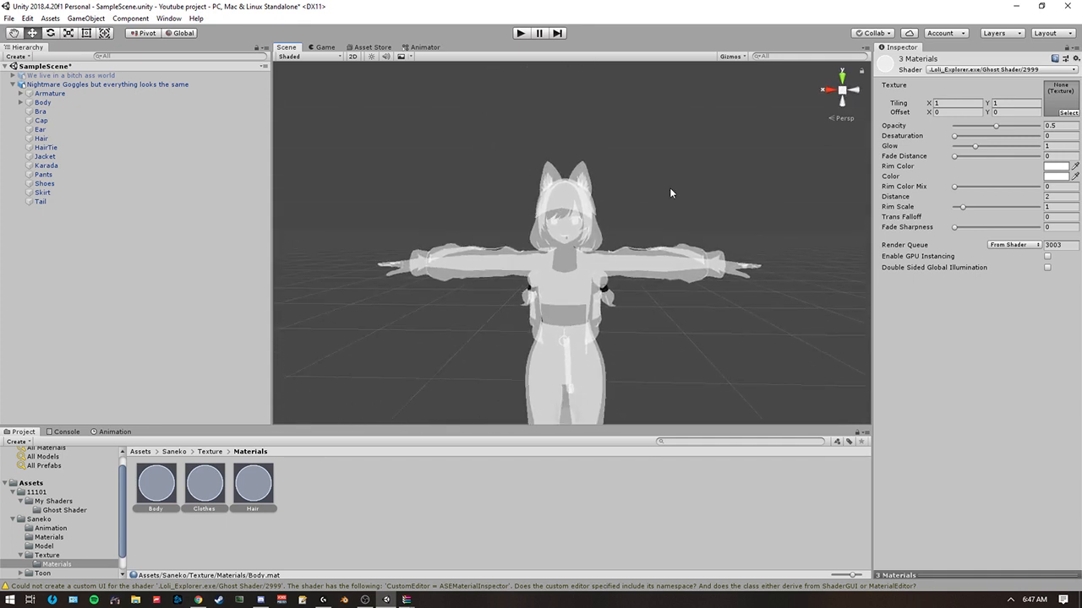
Assign the Body texture to all three selected materials.
click(1068, 110)
click(1065, 113)
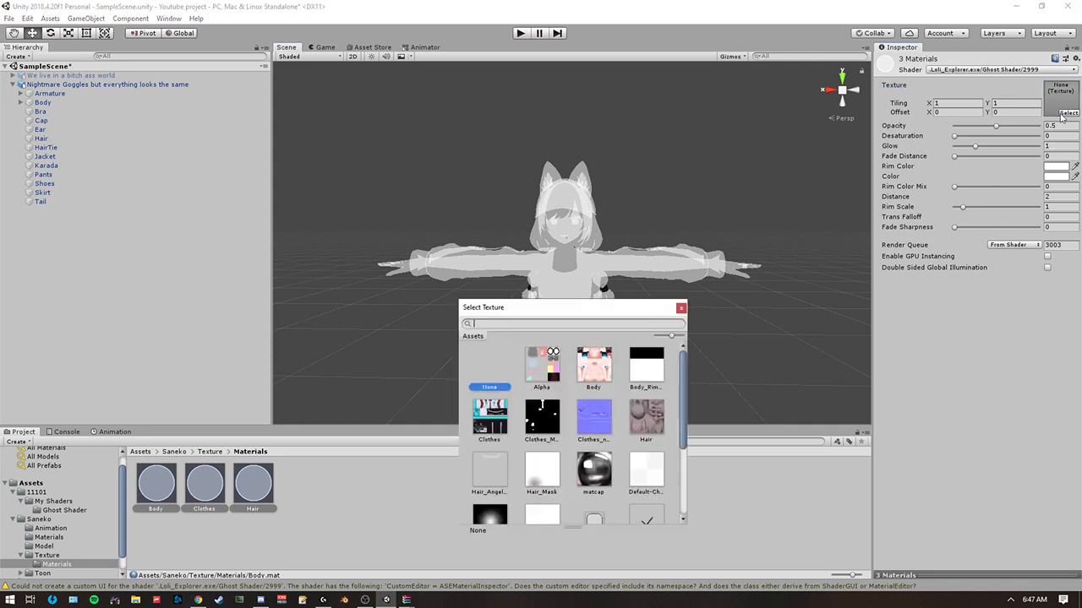
double_click(602, 373)
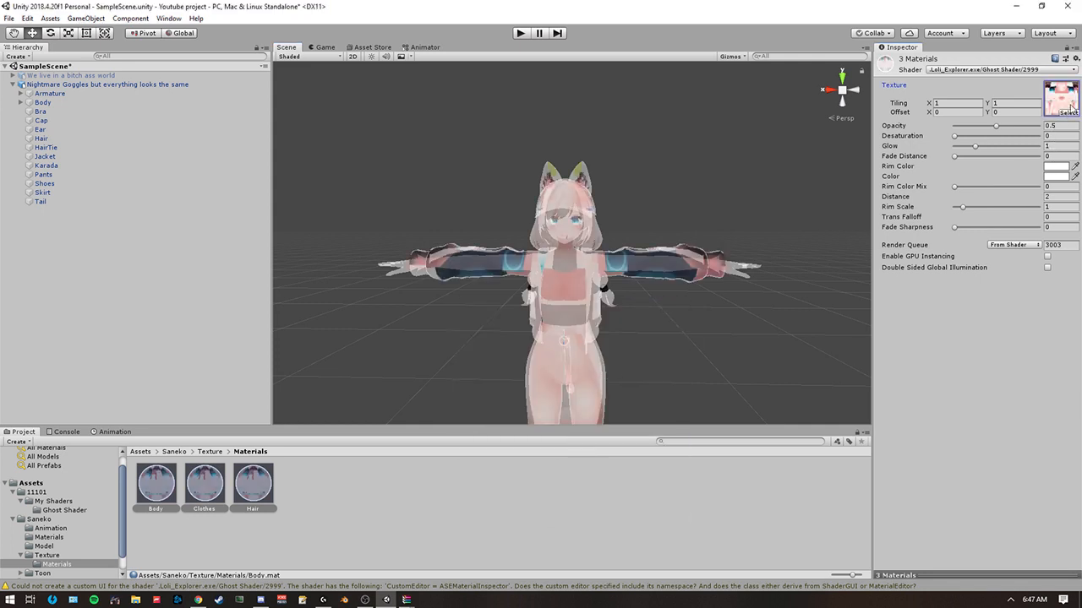
Assign the Clothes texture to the Clothes material and the Hair texture to the Hair material.
click(205, 483)
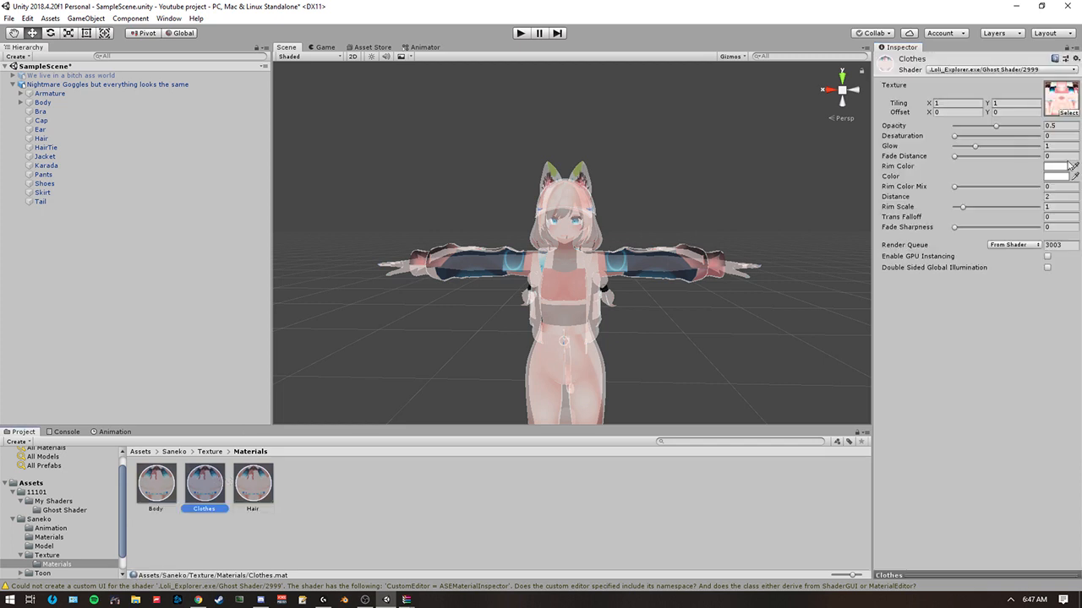
click(1069, 113)
double_click(490, 416)
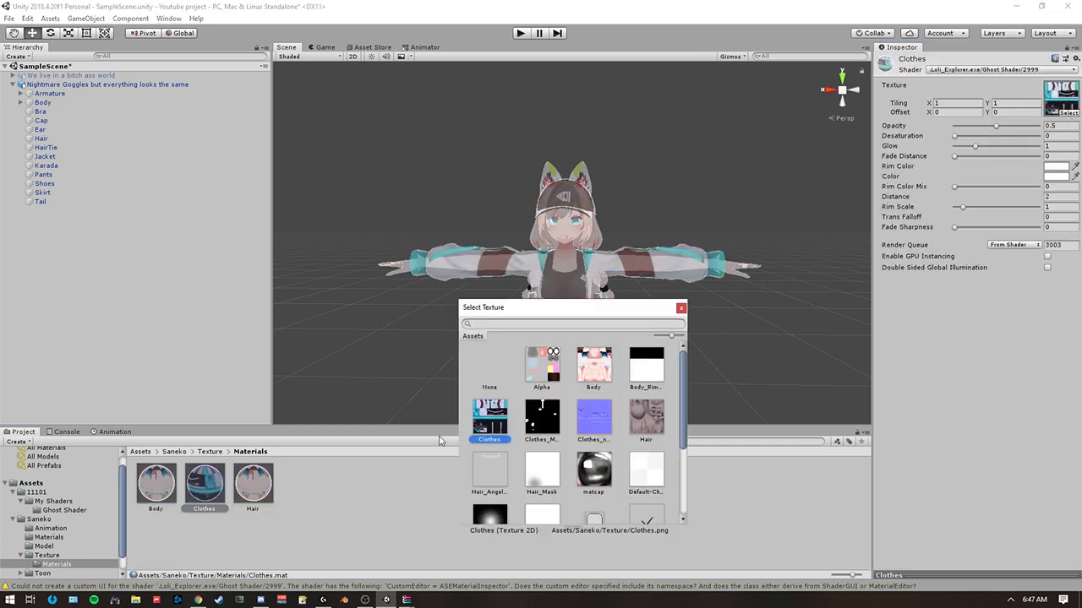
click(253, 484)
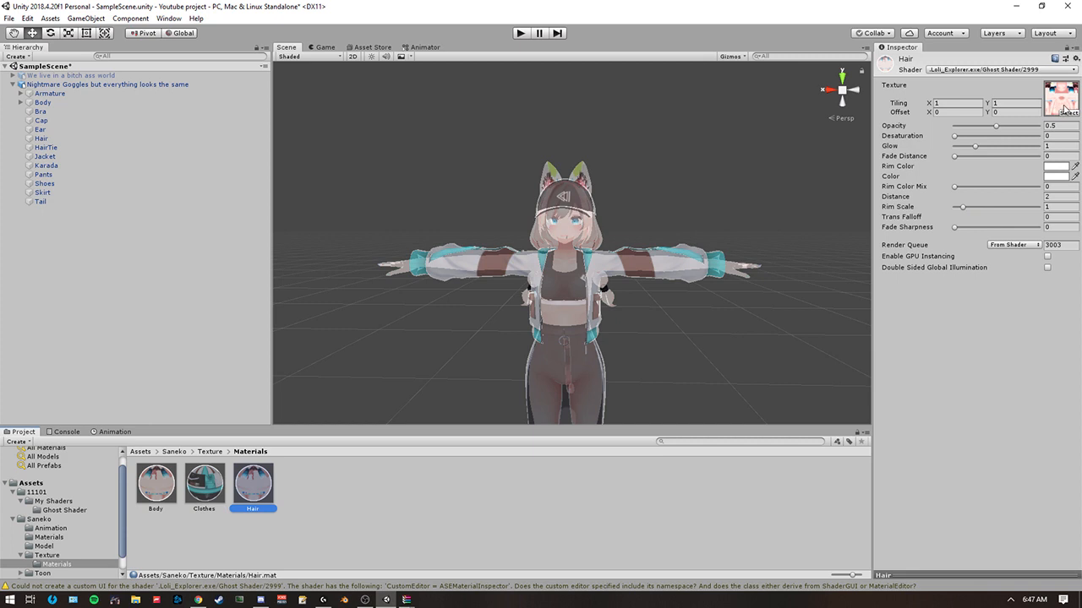
click(1066, 111)
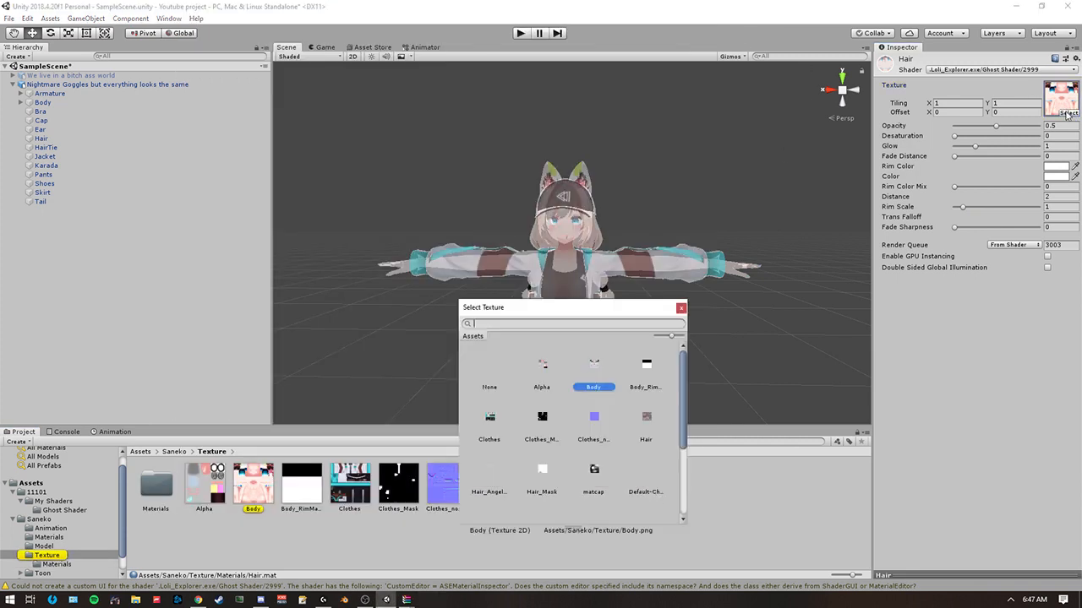
double_click(634, 433)
Examine the textured ghost avatar in the scene from close up and farther away.
middle_drag(466, 348, 470, 279)
scroll(470, 278, down, 6)
scroll(541, 283, up, 3)
mouse_move(559, 283)
right_down()
mouse_move(564, 260)
mouse_move(562, 275)
right_up()
scroll(565, 279, down, 2)
scroll(567, 277, up, 4)
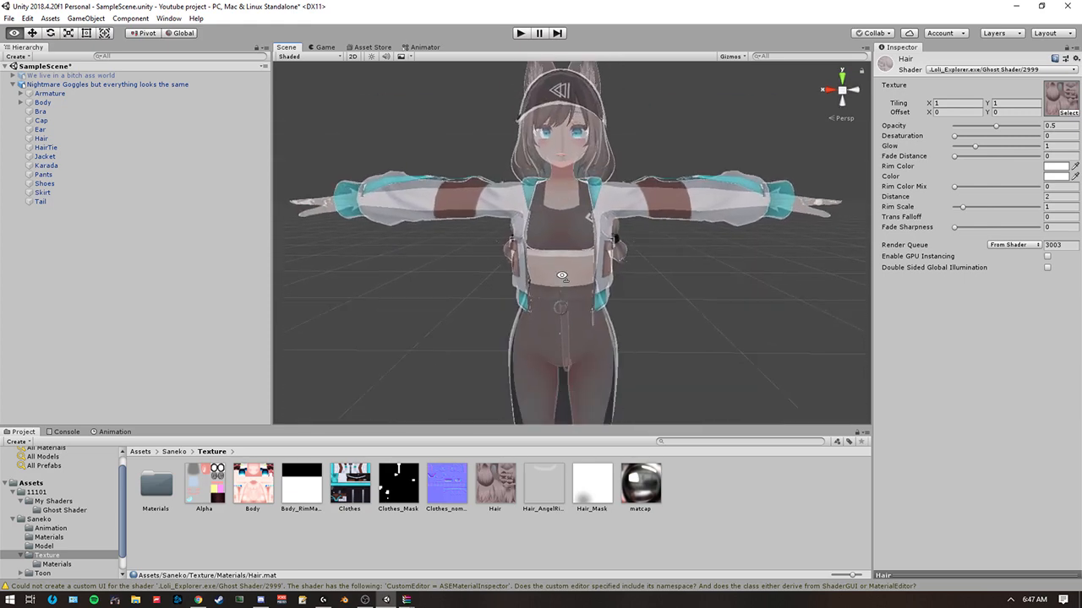
scroll(562, 276, down, 3)
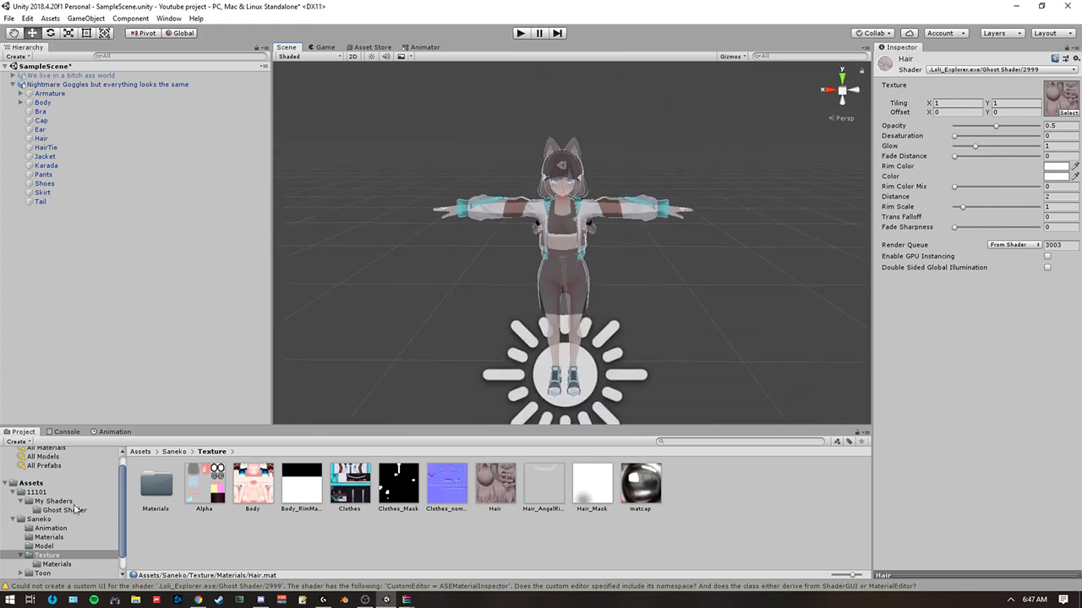
Copy the material properties of the Example material in the Ghost Shader folder.
click(75, 510)
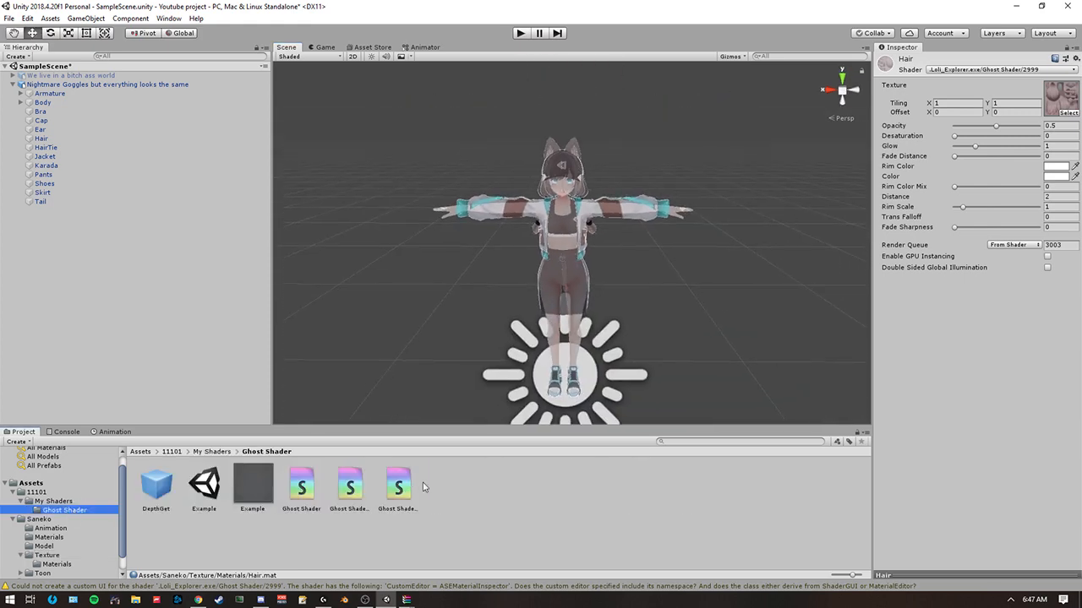
click(254, 490)
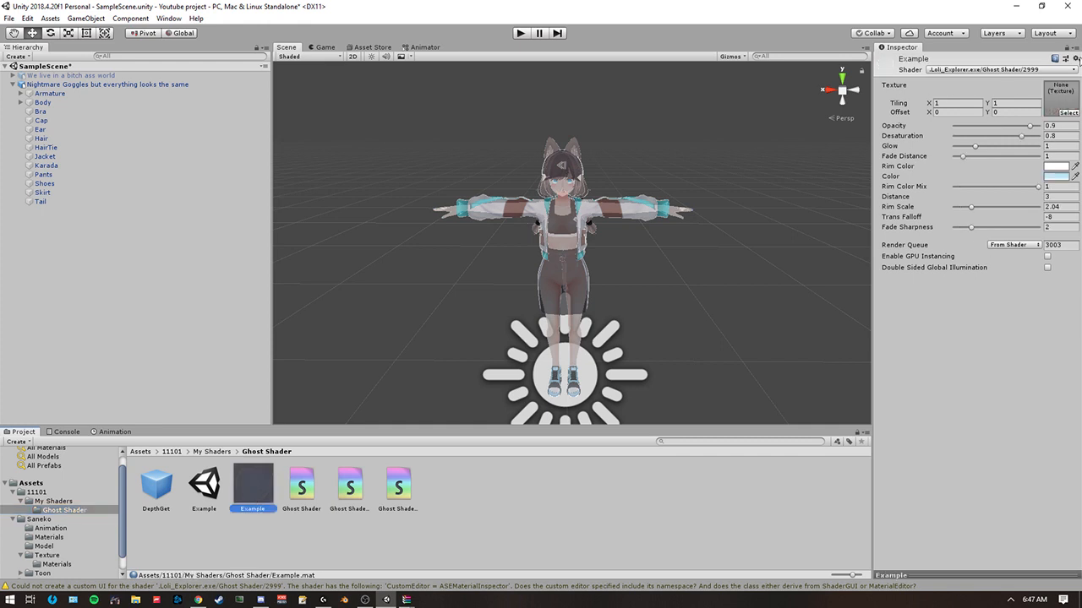
click(1076, 59)
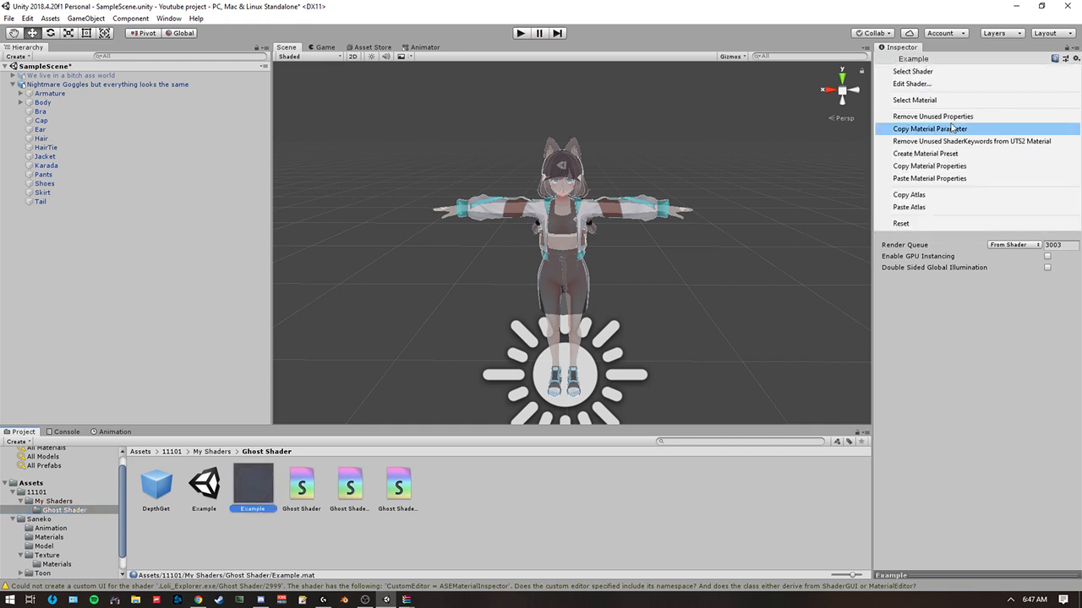
click(939, 173)
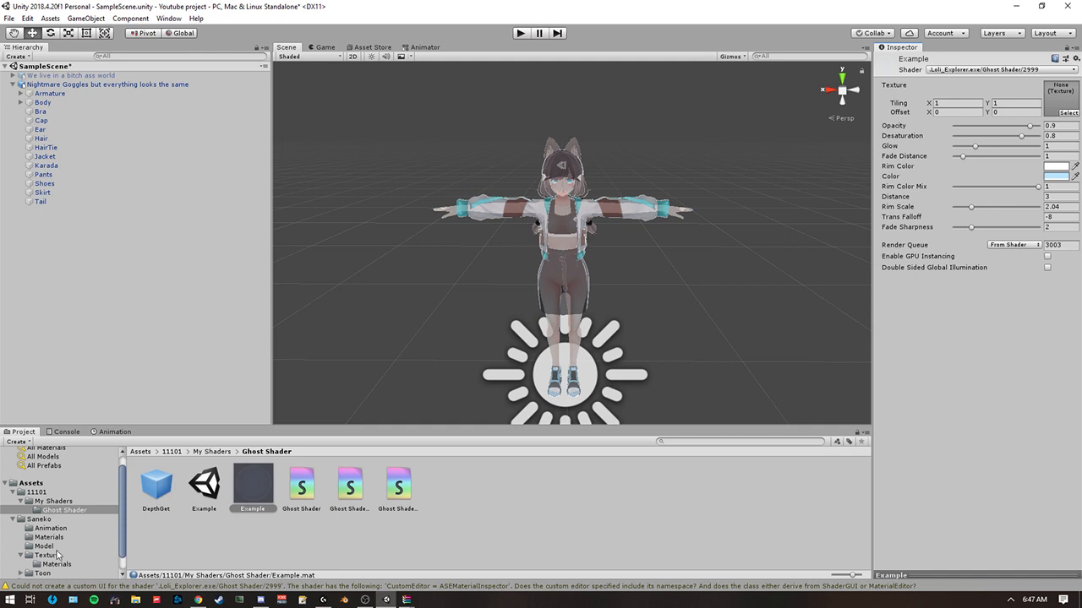
Paste the copied material properties onto the Body, Clothes and Hair materials in Saneko's Texture/Materials folder.
click(56, 548)
click(47, 555)
click(56, 564)
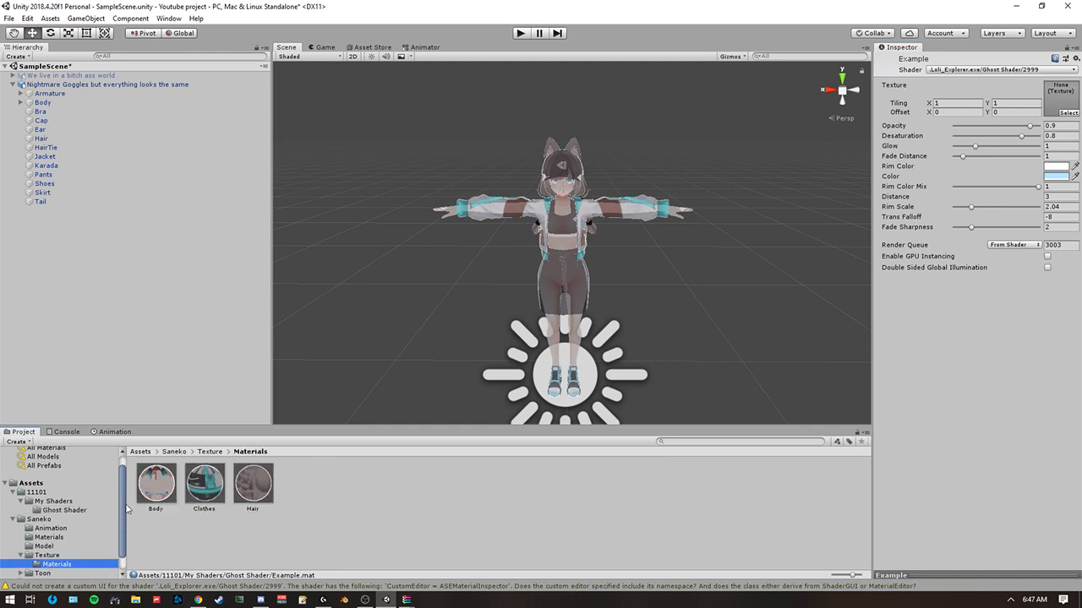
click(156, 483)
shift+click(254, 484)
click(1076, 58)
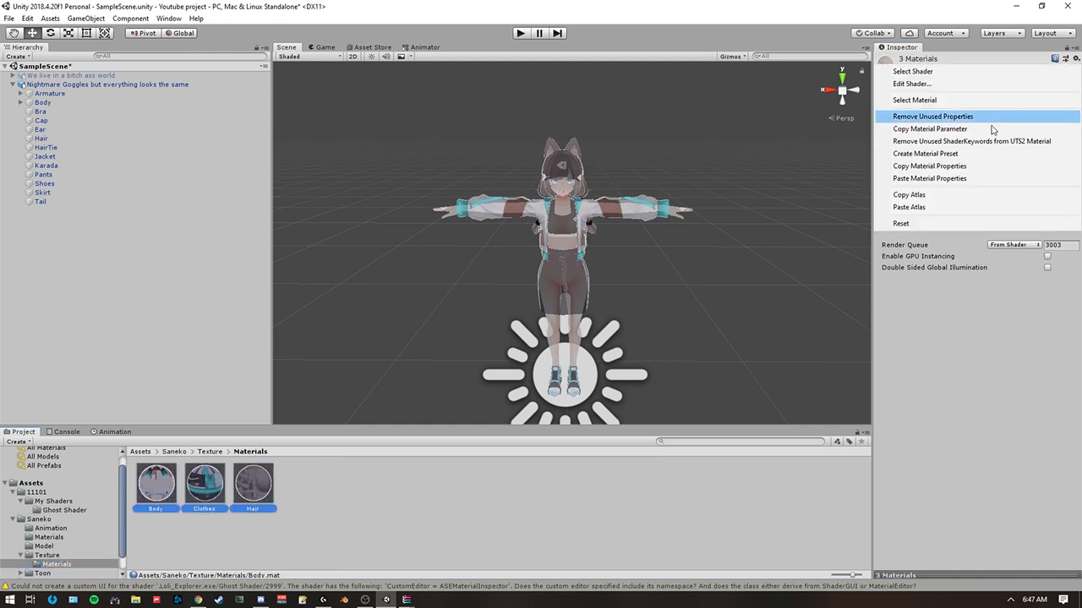
click(939, 181)
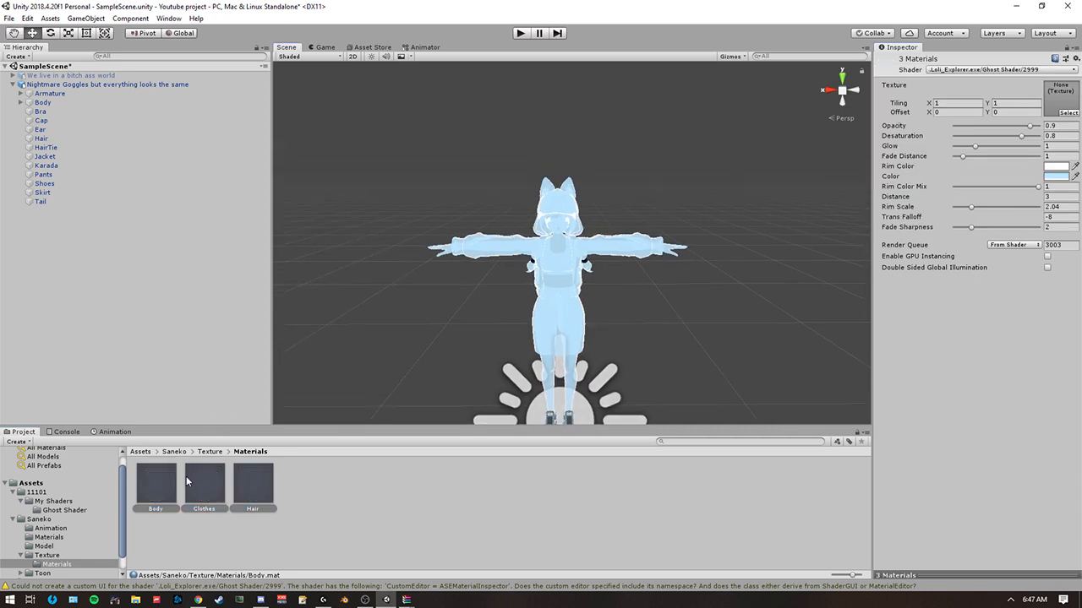
Assign the Body texture to the Body material and the Clothes texture to the Clothes material.
click(157, 488)
click(1063, 112)
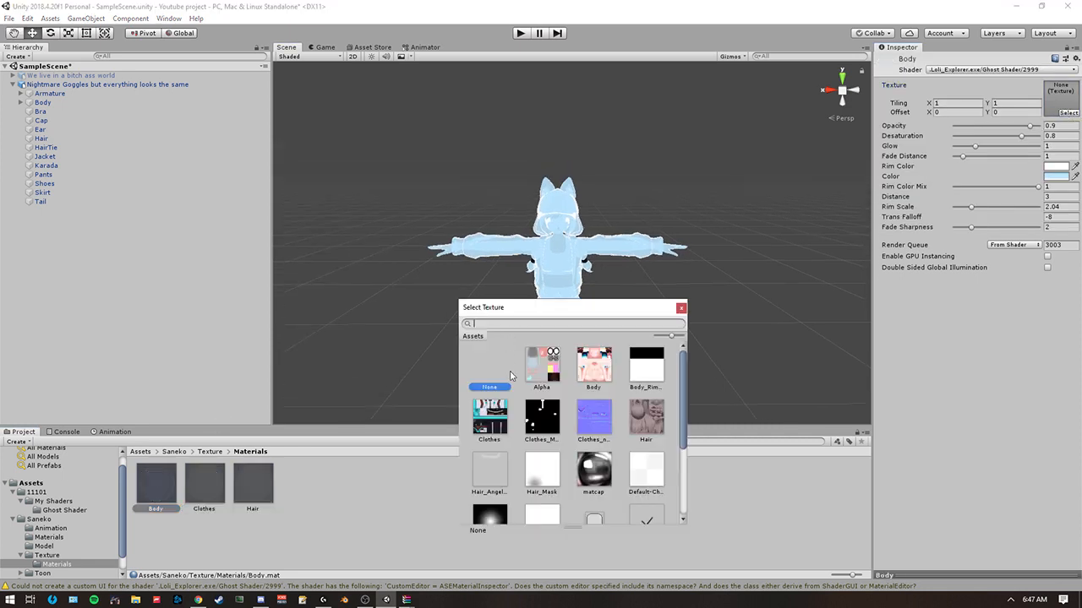
double_click(590, 372)
click(211, 487)
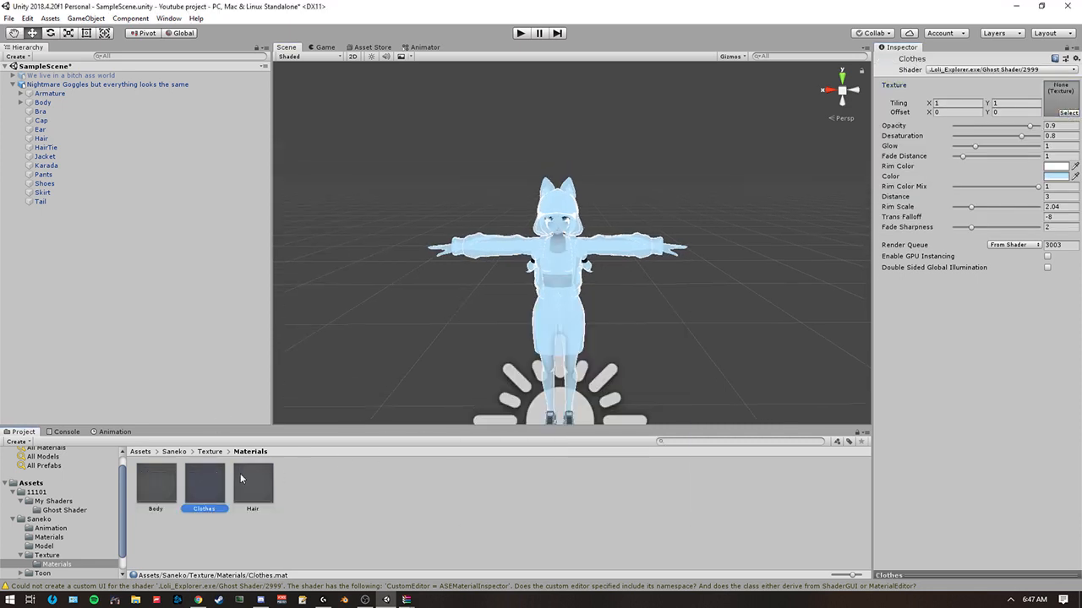
click(1067, 113)
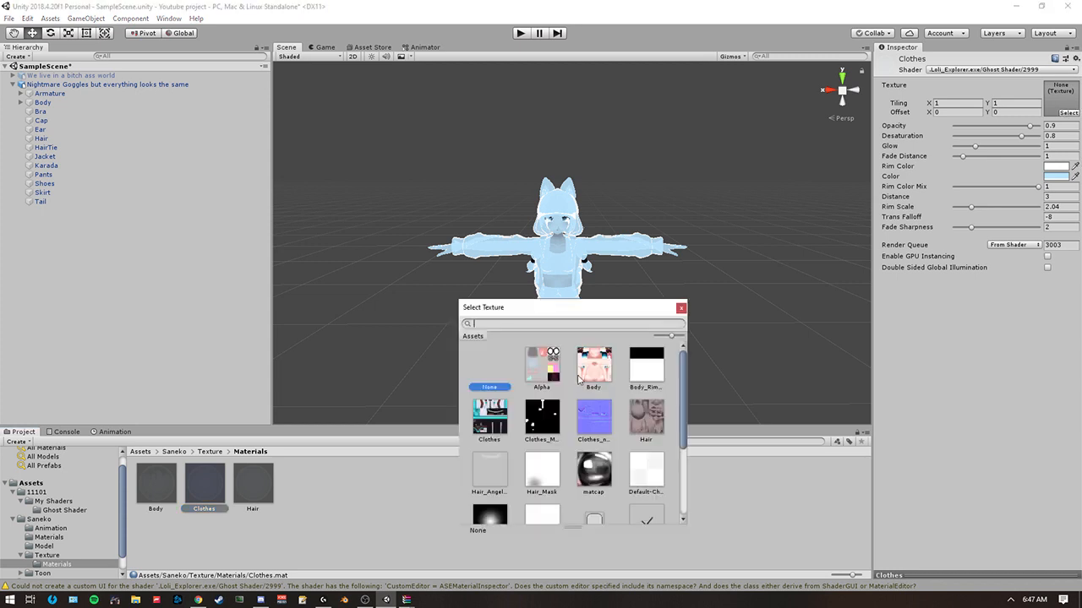
double_click(499, 422)
Assign the Hair texture to the Hair material.
click(259, 501)
click(1066, 114)
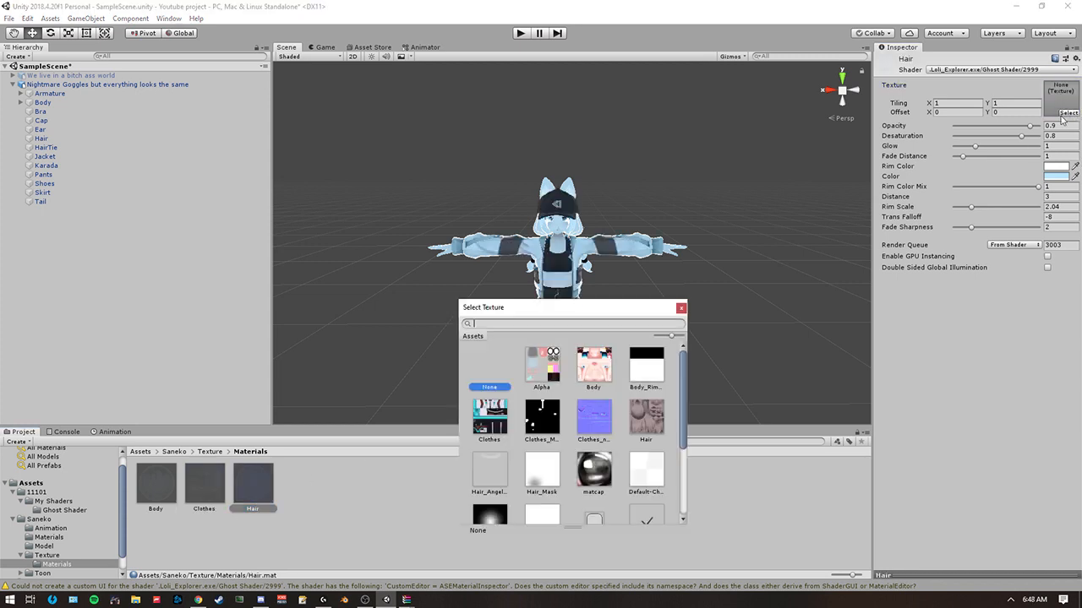
double_click(648, 416)
Examine how the ghost shader looks on the avatar at varying viewing distances and angles.
key(w)
right_drag(667, 359, 728, 230)
key(s)
key(w)
key(s)
key(s)
key(w)
key(w)
key(w)
key(s)
key(w)
right_drag(409, 107, 414, 107)
Compare the avatar's transparency as the view moves repeatedly closer and farther away.
key(s)
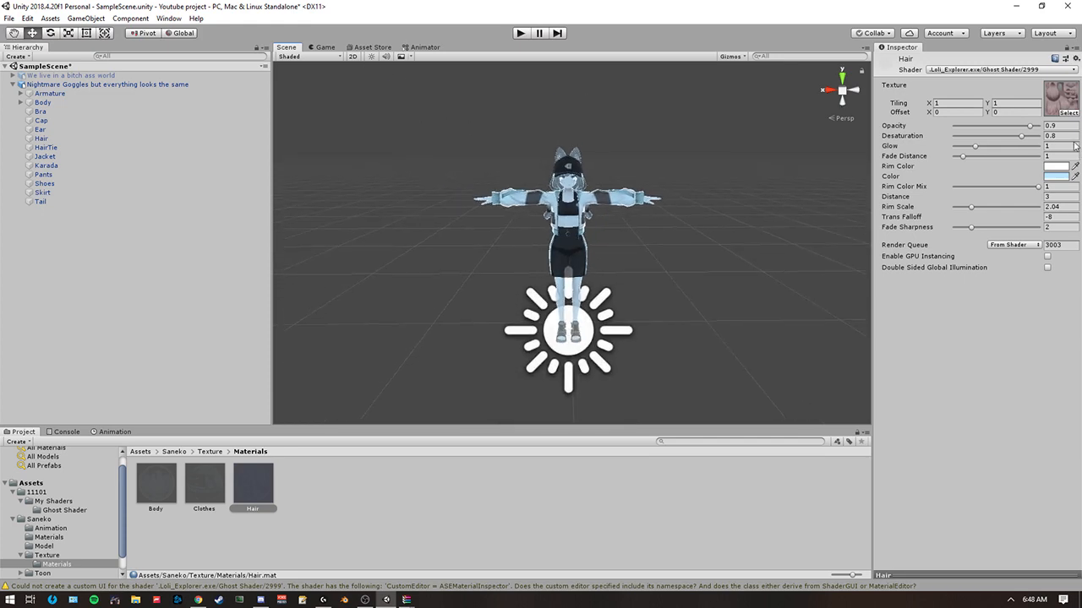
key(w)
right_drag(652, 189, 657, 242)
key(s)
key(w)
key(s)
key(w)
key(s)
key(w)
key(s)
key(w)
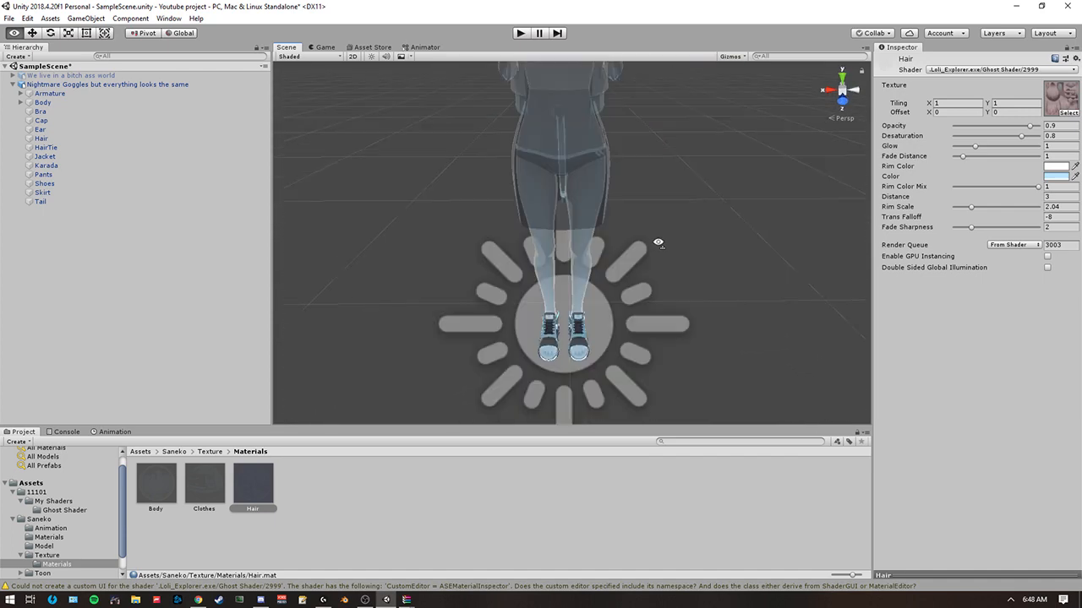
key(s)
right_drag(592, 179, 595, 145)
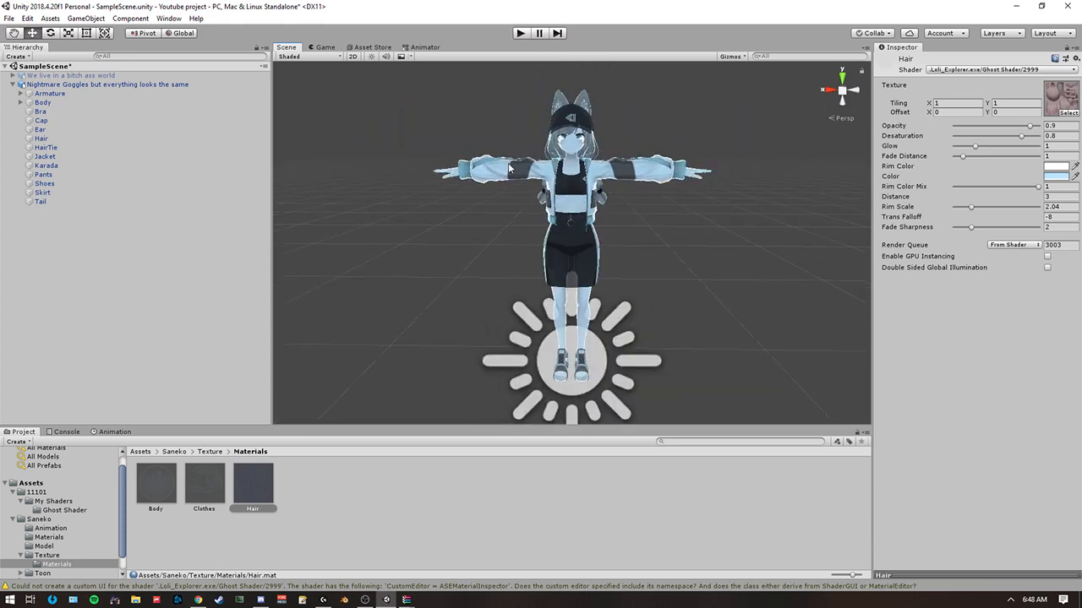
right_drag(618, 239, 596, 258)
key(w)
key(s)
right_drag(567, 209, 608, 193)
key(w)
key(s)
key(w)
key(s)
key(w)
key(s)
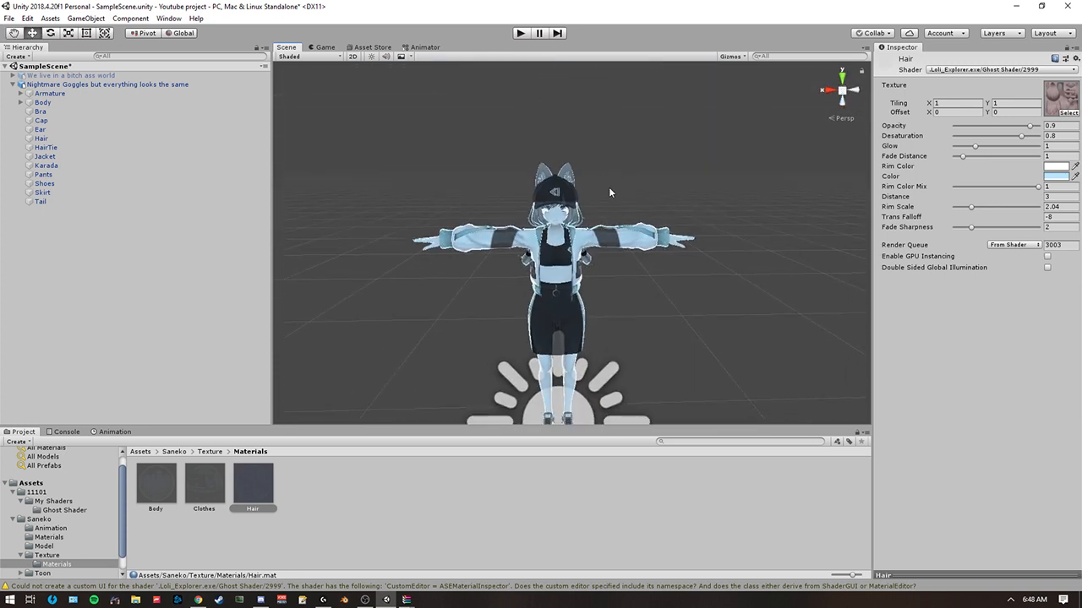
Try the Hair material's Opacity, Desaturation, Glow and Fade Distance settings, raising Fade Distance to 3.42, and undo the change.
drag(1030, 127, 1076, 144)
drag(1022, 137, 955, 141)
click(977, 147)
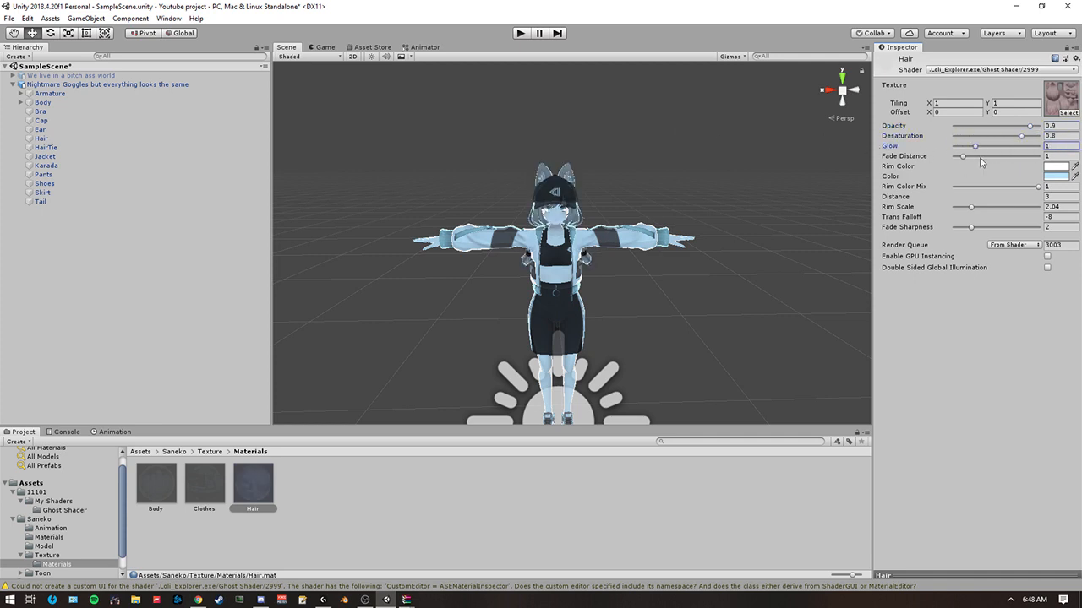
drag(964, 157, 983, 160)
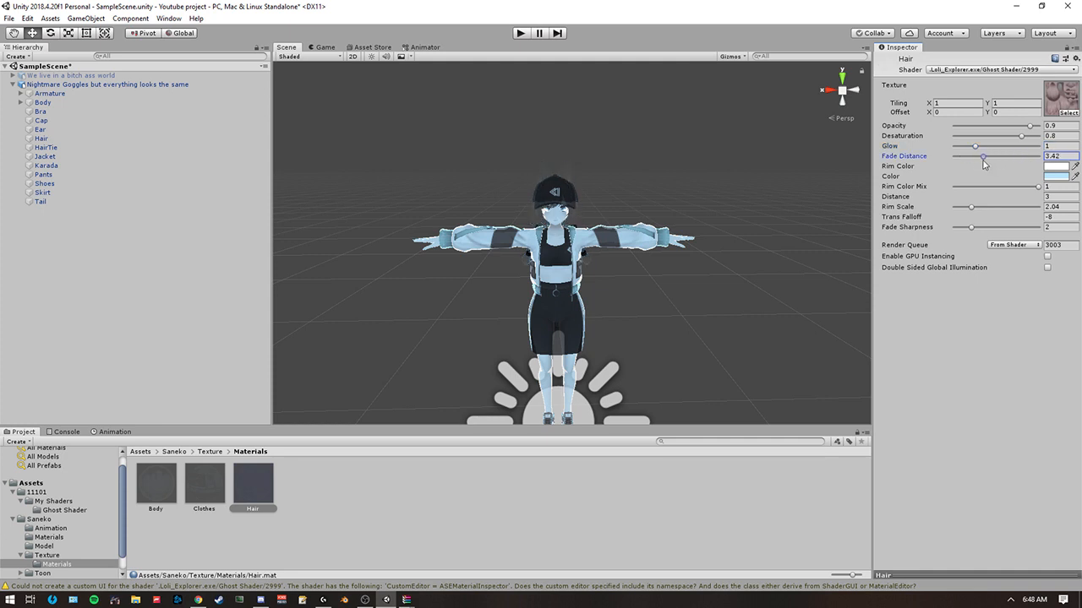
key(ctrl+z)
Add a 3D cube to the scene.
key(w)
right_drag(667, 172, 605, 198)
key(s)
key(w)
key(s)
key(a)
key(d)
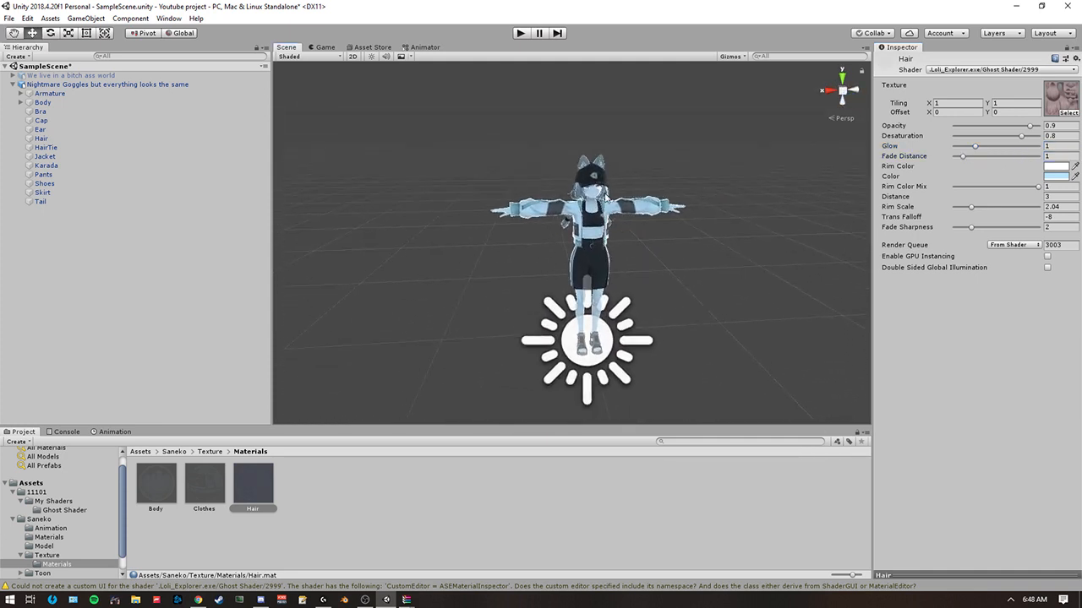
right_click(140, 264)
mouse_move(175, 363)
click(272, 365)
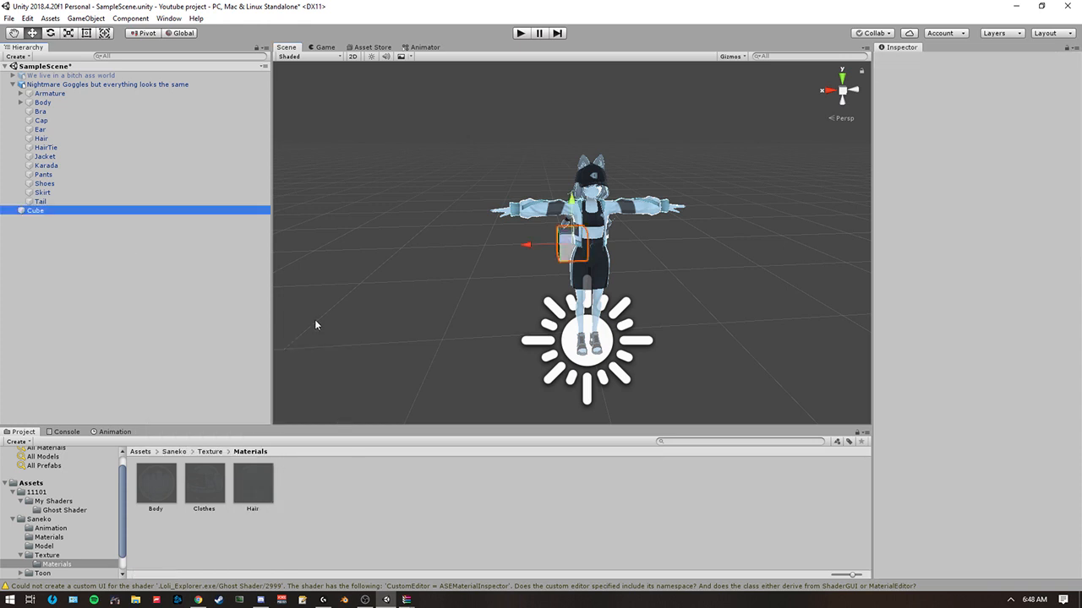
Move the cube in front of the avatar's legs, to about X 0.119, Y -0.173, Z -2.207.
key(a)
right_drag(464, 207, 596, 227)
drag(400, 238, 539, 285)
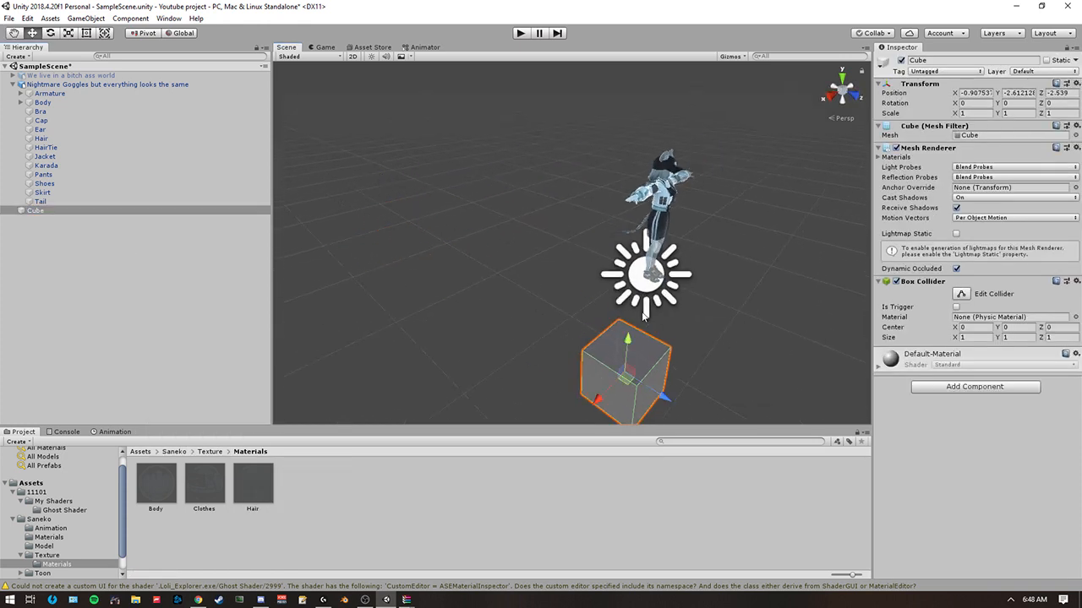
drag(628, 341, 635, 209)
key(a)
right_drag(635, 209, 718, 273)
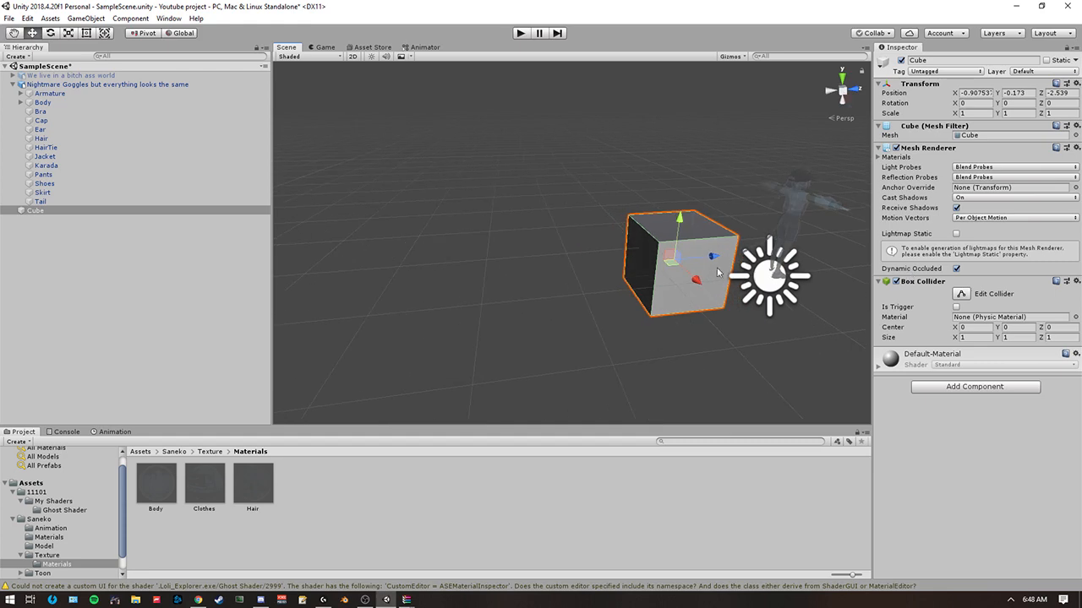
alt+drag(718, 272, 504, 274)
key(w)
right_drag(504, 274, 525, 218)
drag(524, 214, 470, 213)
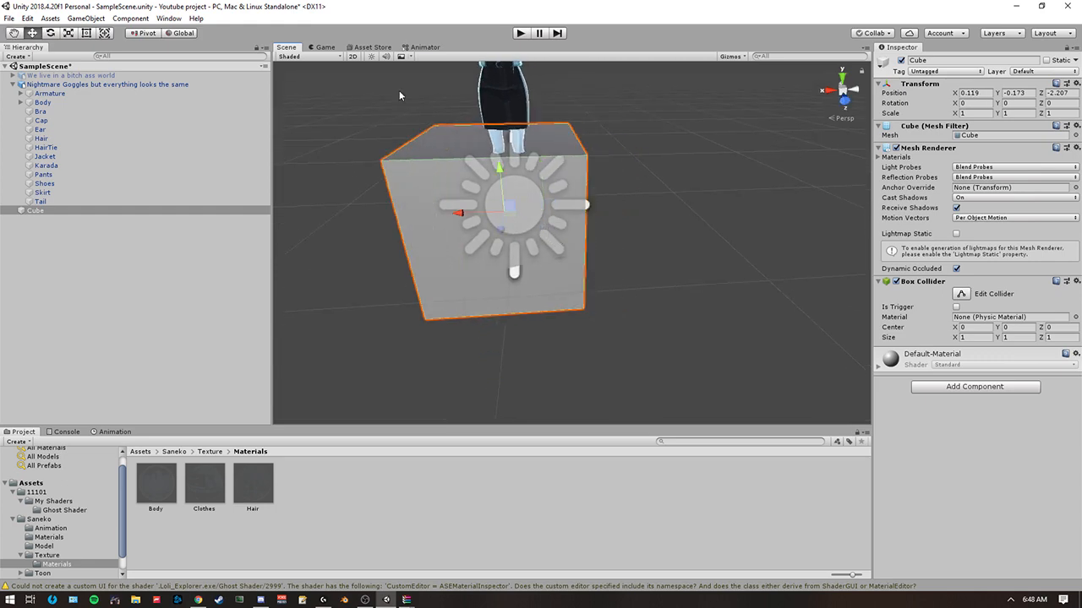
Toggle the scene view lighting and move the cube closer to the avatar, to about Y -0.085, Z -2.024.
click(372, 59)
key(s)
right_drag(483, 140, 627, 214)
key(w)
key(a)
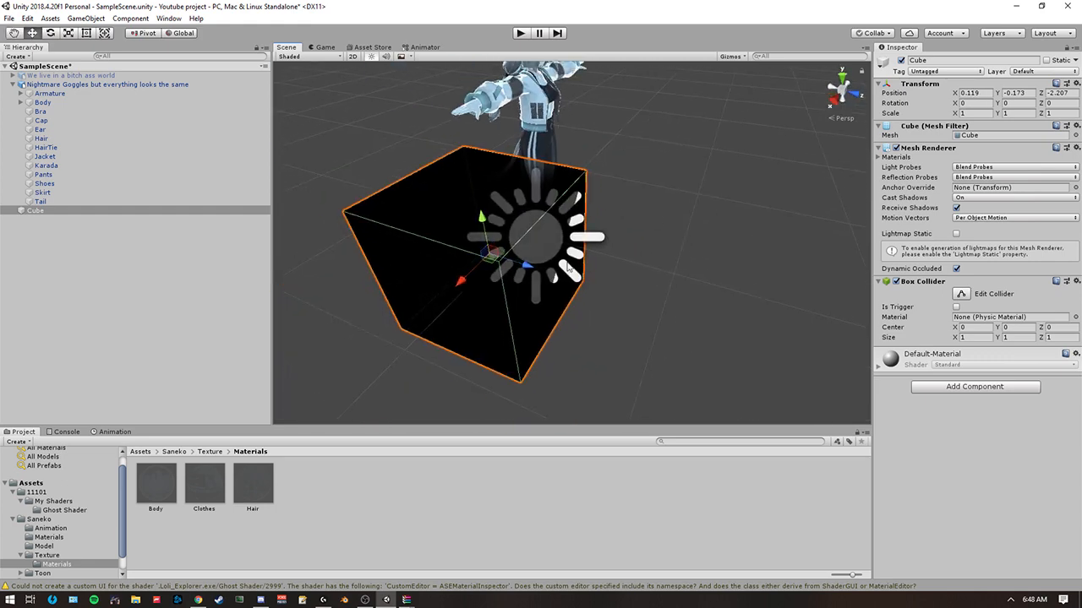
drag(530, 265, 555, 273)
drag(508, 227, 505, 215)
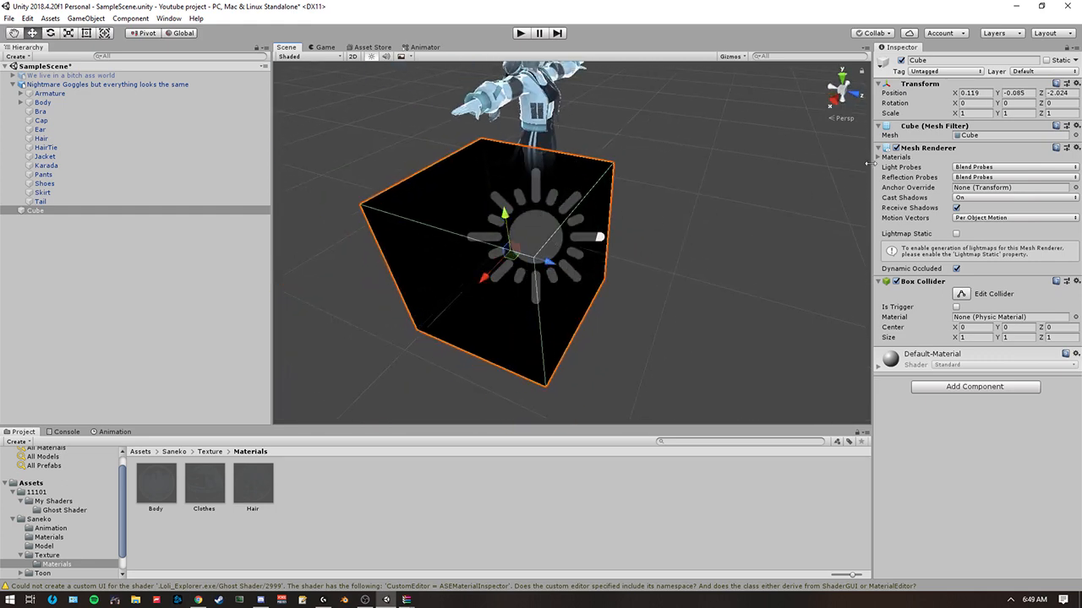
Try a Fade Distance of 2.01 on the Clothes material and restore it to 1.
click(201, 496)
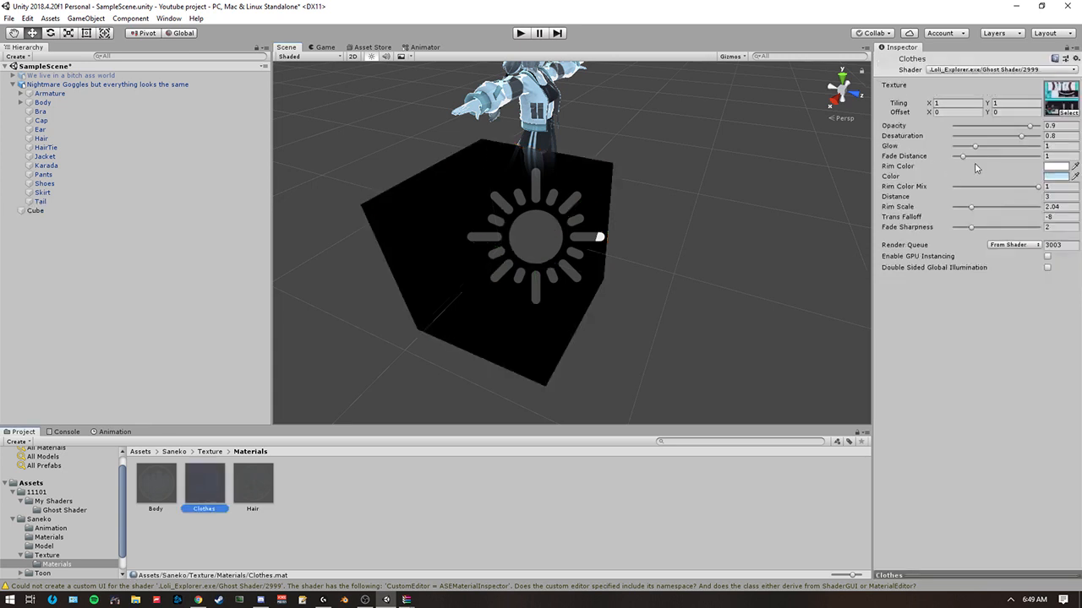
drag(963, 156, 971, 157)
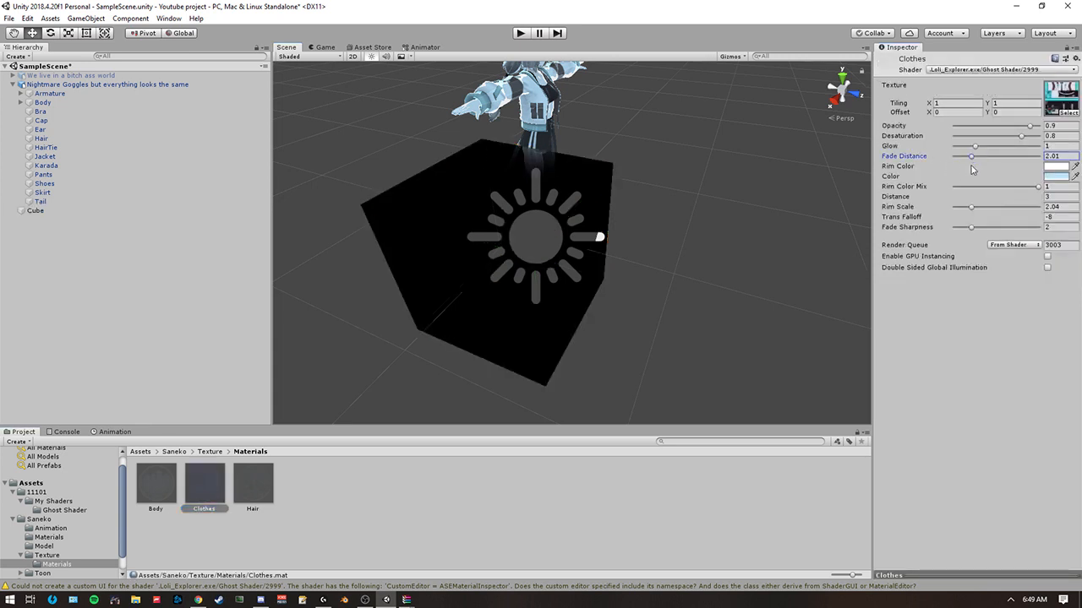
key(ctrl+z)
right_drag(773, 184, 666, 159)
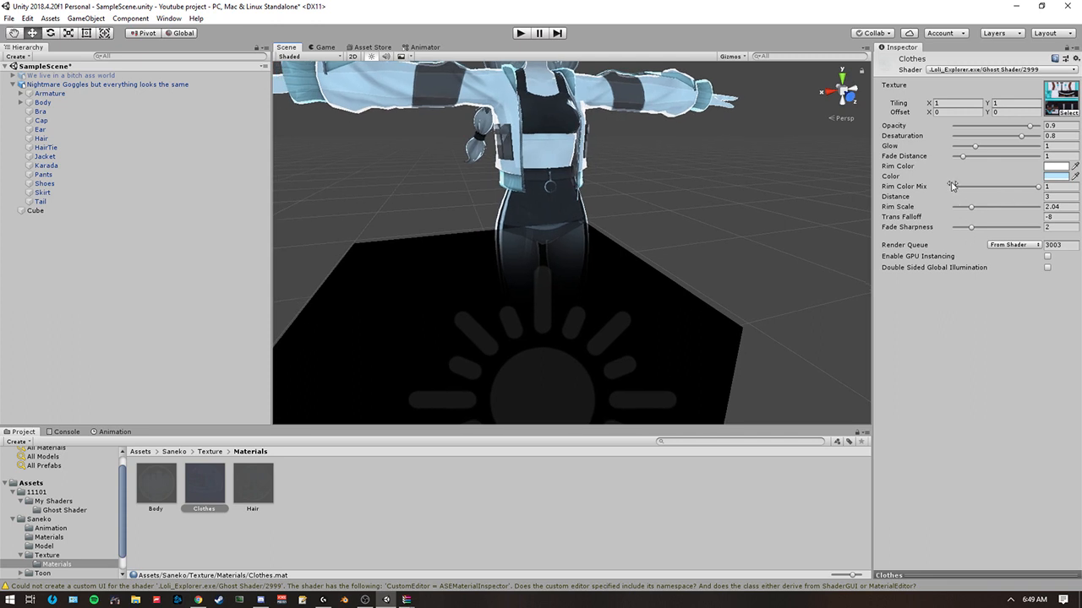
drag(966, 158, 962, 170)
Delete the cube from the scene.
scroll(702, 237, down, 5)
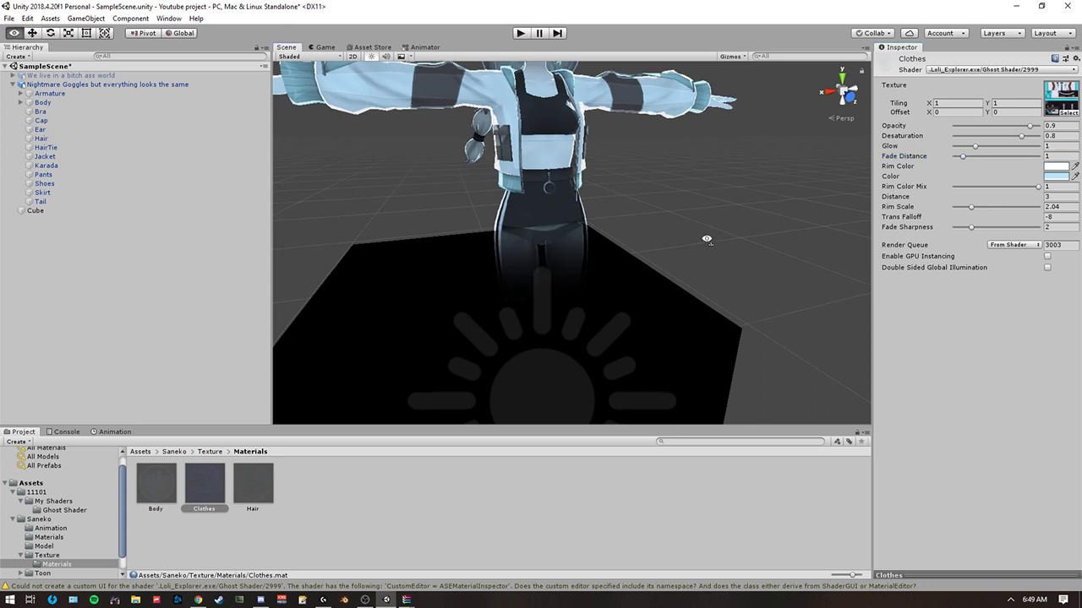
click(450, 311)
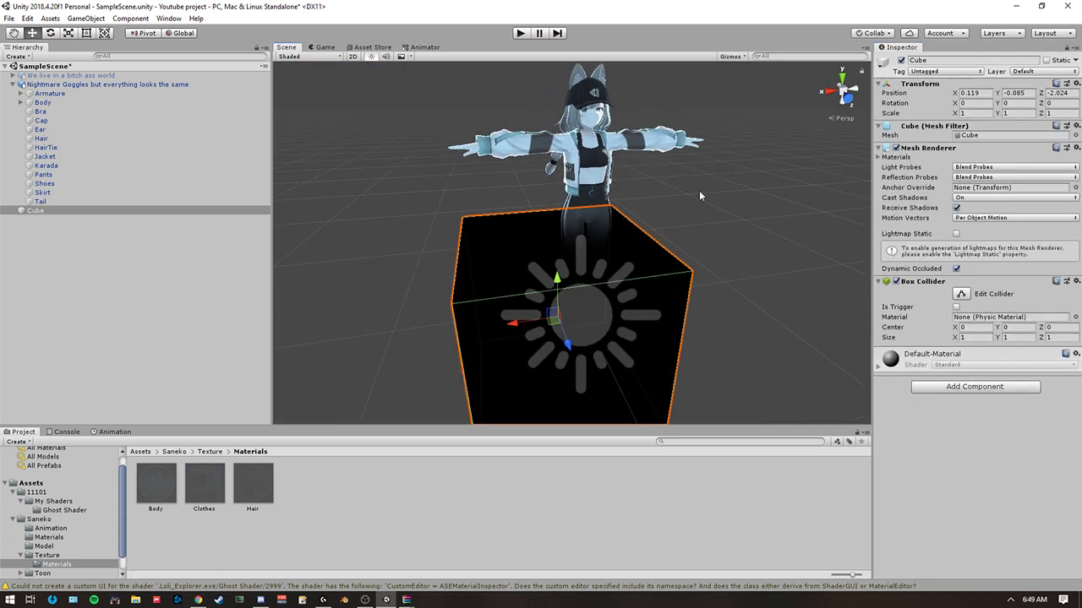
key(Delete)
alt+drag(363, 275, 281, 274)
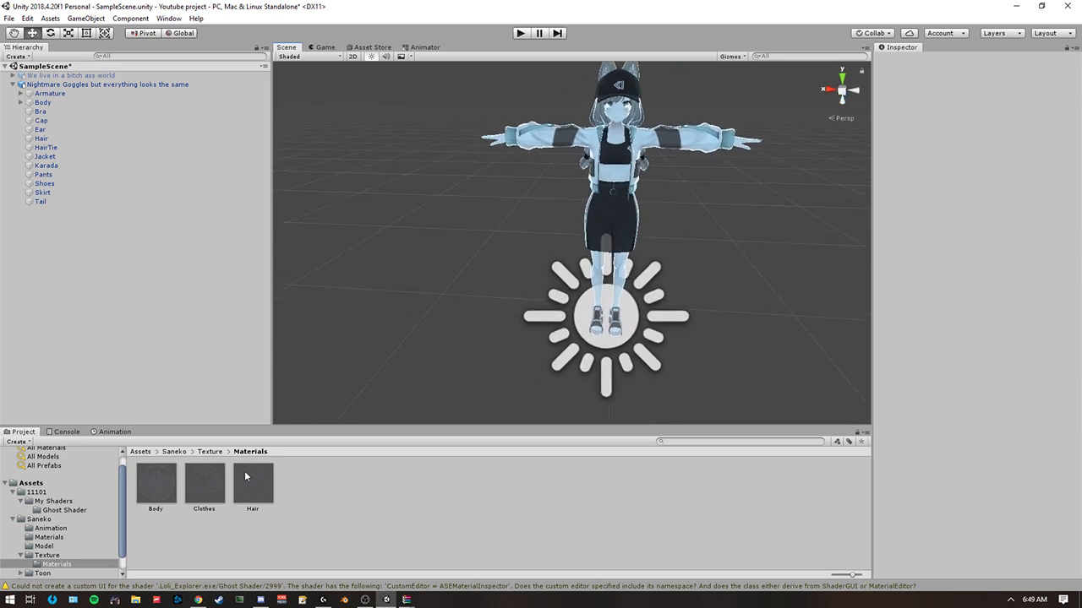
Try a red (FF0000) Rim Color on the Body material and restore it to white (FFFFFF).
scroll(520, 275, up, 3)
middle_drag(520, 275, 490, 280)
scroll(490, 279, up, 1)
click(157, 485)
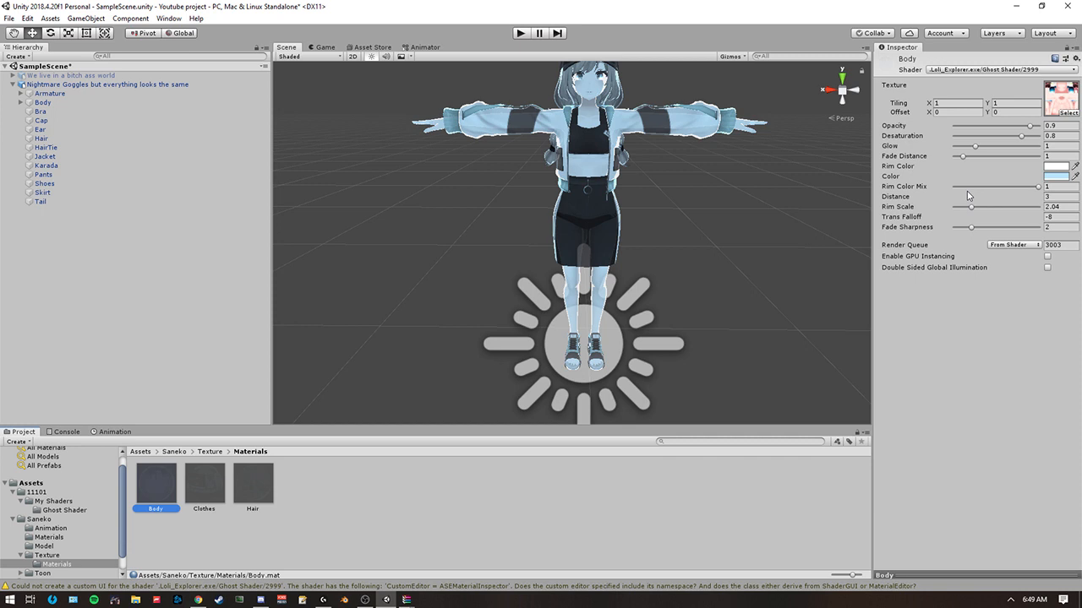
click(1061, 168)
click(1011, 163)
scroll(734, 149, up, 4)
right_drag(720, 154, 746, 135)
click(1058, 166)
drag(208, 195, 285, 164)
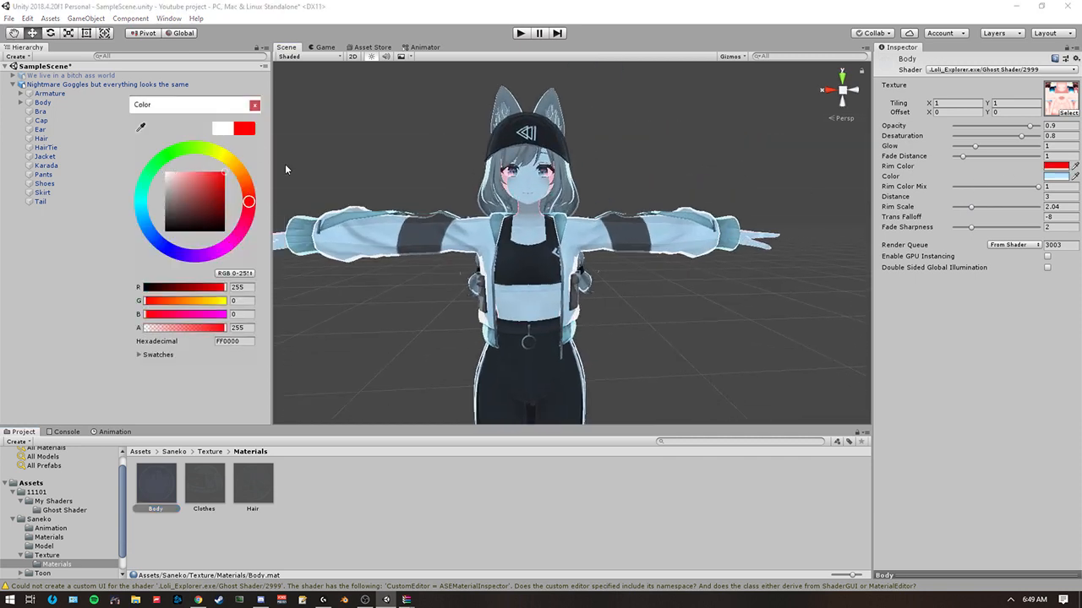
click(216, 128)
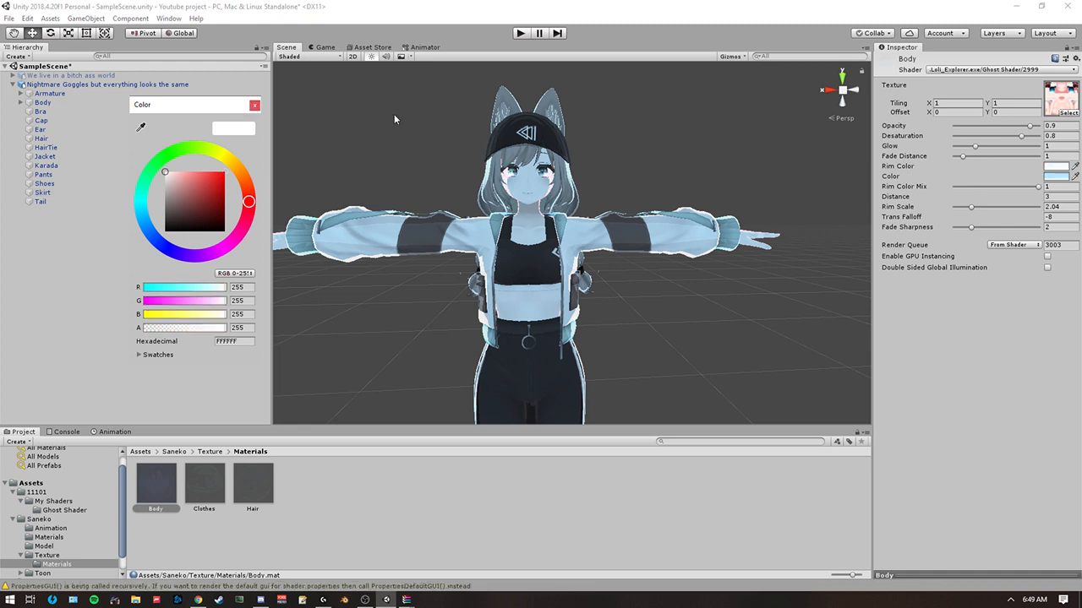
click(253, 107)
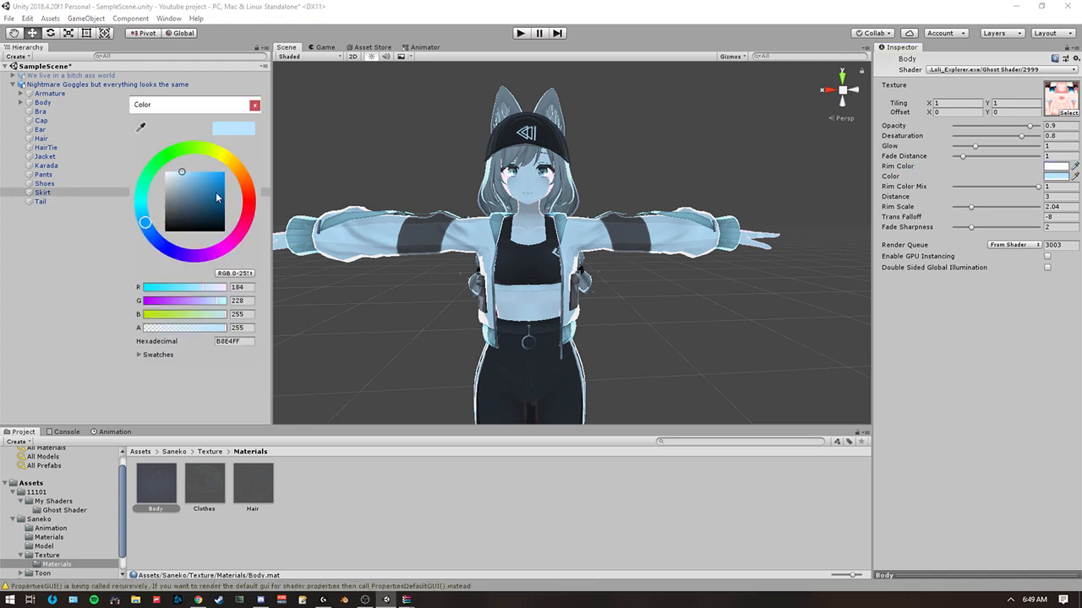
Try adjusting the Body material's base Color, returning to the pale blue, and view the avatar from farther away.
mouse_move(216, 198)
mouse_down()
mouse_move(223, 222)
mouse_move(218, 212)
mouse_move(200, 220)
mouse_move(183, 174)
mouse_up()
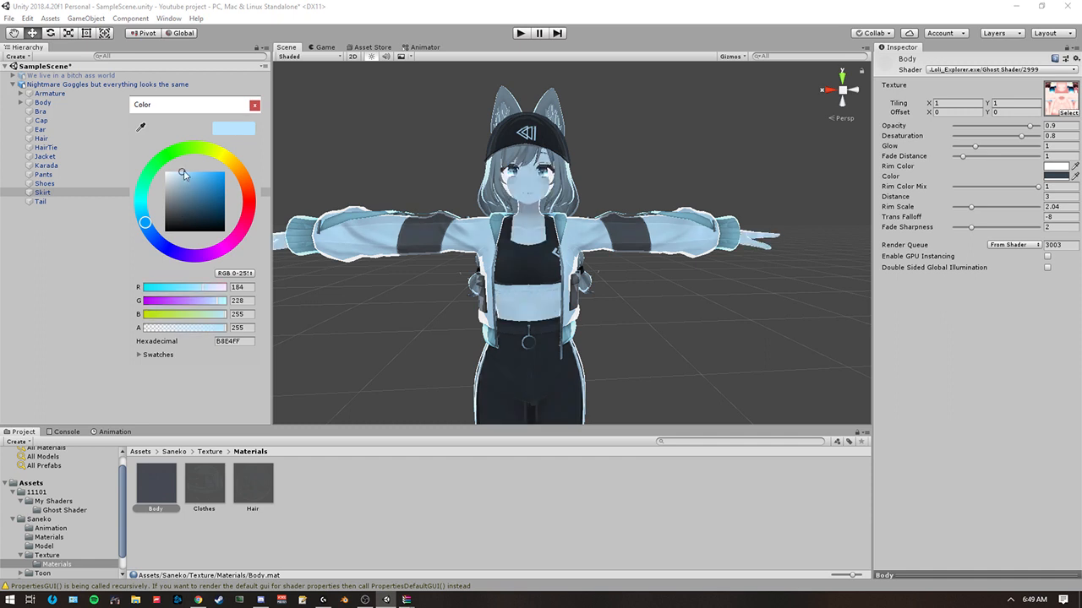
click(254, 107)
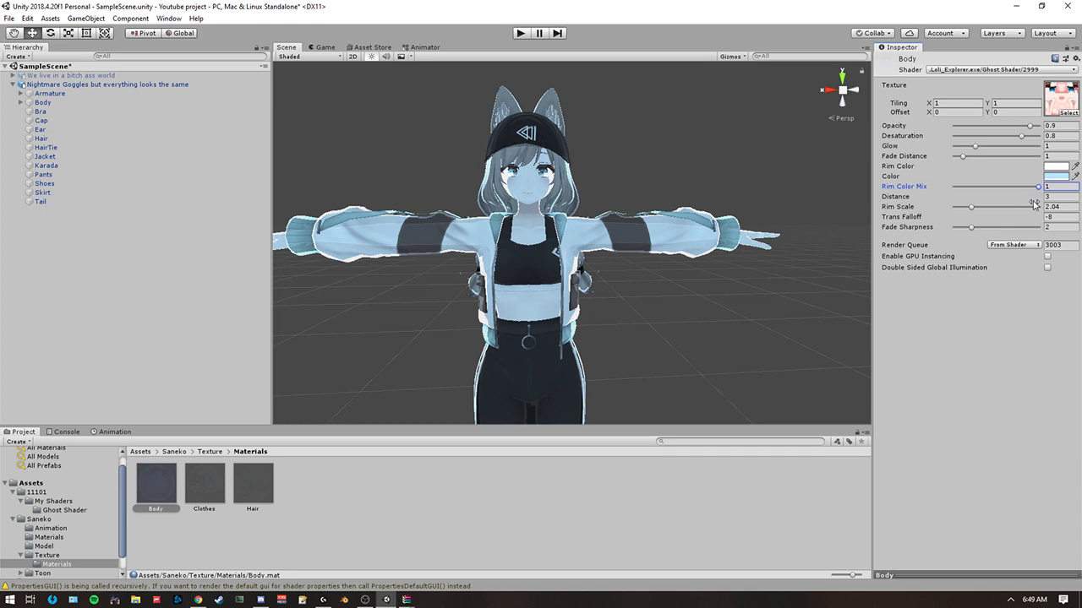
right_drag(713, 203, 642, 261)
key(s)
key(w)
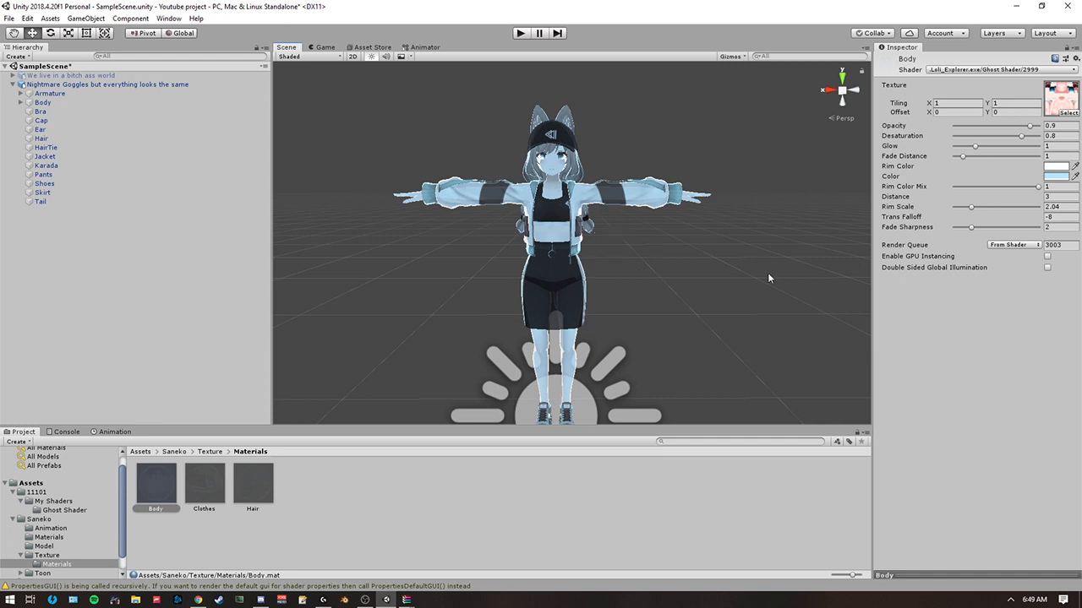
Set the Body material's Distance to about 7.35 and compare the avatar's fade at near and far viewing distances.
key(s)
right_drag(613, 243, 606, 230)
key(w)
key(s)
key(w)
key(s)
key(w)
key(s)
key(w)
key(w)
key(s)
key(w)
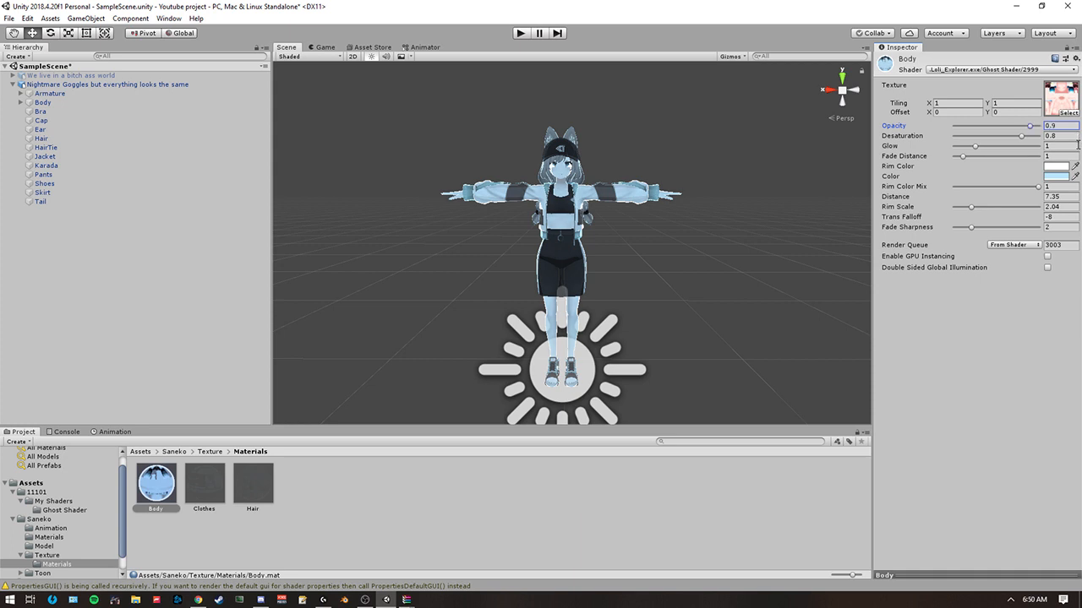
Set the Clothes material's Opacity to 1 and Distance to about 3.5, and check the fade from farther away.
click(216, 478)
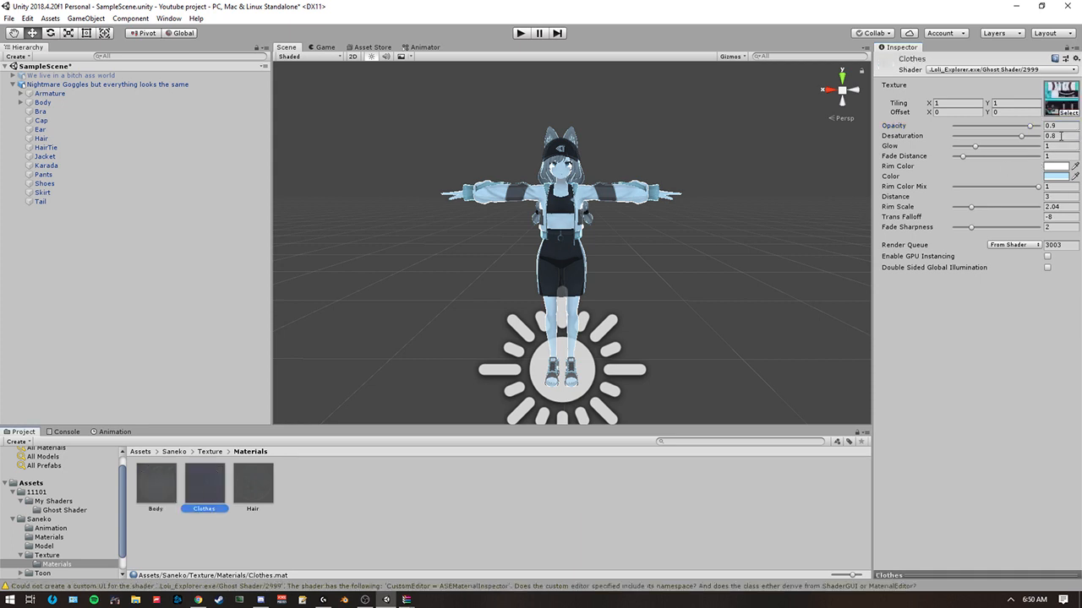
text(1)
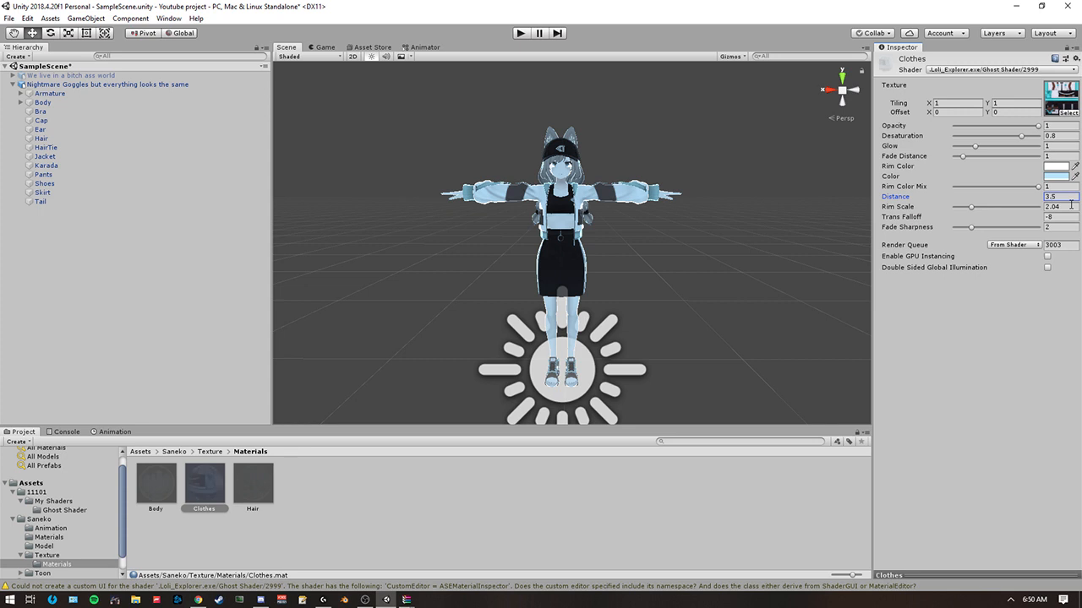
key(s)
mouse_move(635, 276)
right_down()
mouse_move(634, 258)
mouse_move(633, 273)
mouse_move(650, 279)
right_up()
key(w)
key(s)
key(w)
key(s)
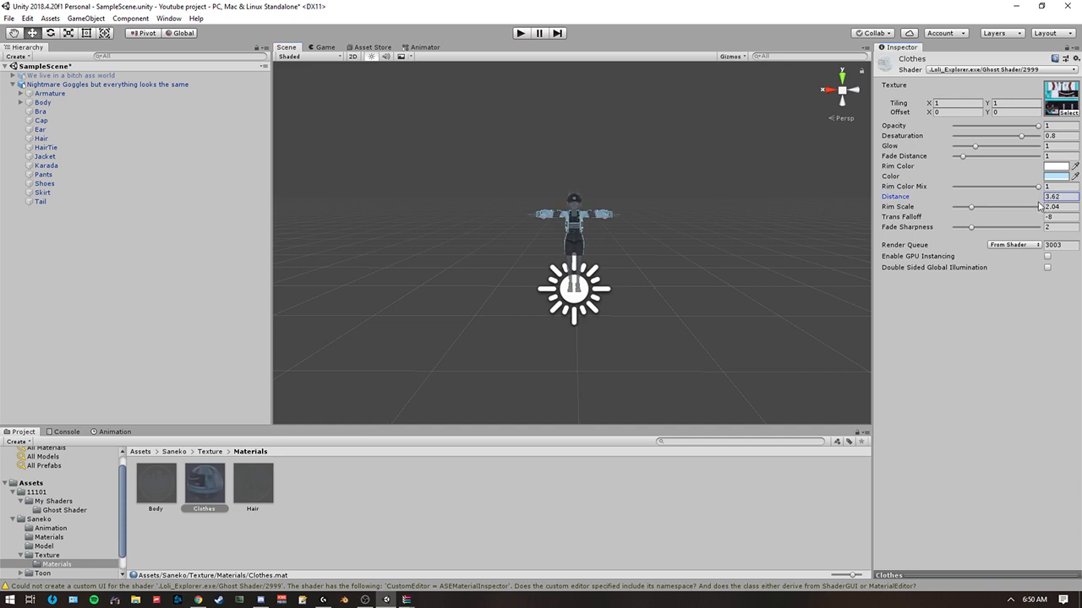
Raise the Clothes material's Distance to about 3.91 and check the fade at near and far viewing distances.
drag(1043, 207, 1045, 207)
mouse_move(816, 221)
right_down()
mouse_move(817, 265)
mouse_move(812, 211)
mouse_move(812, 240)
mouse_move(809, 214)
mouse_move(812, 225)
right_up()
key(s)
key(w)
key(s)
key(w)
key(s)
key(w)
key(s)
key(w)
key(s)
key(w)
right_drag(551, 216, 575, 241)
key(s)
key(w)
key(s)
key(w)
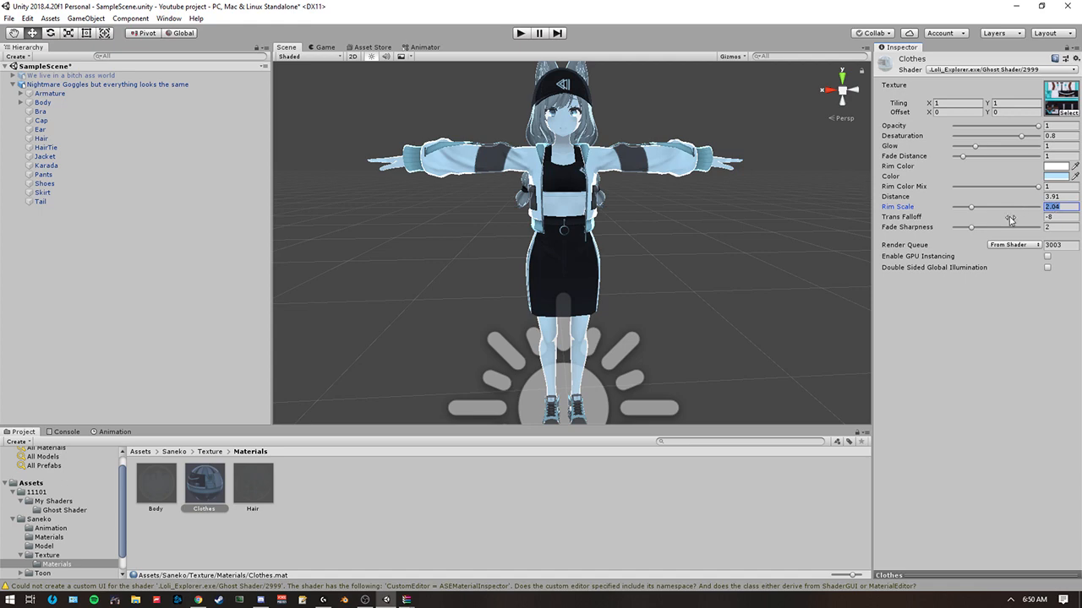
Inspect the clothes' rim outline and opaque skirt up close and from farther back.
key(w)
right_drag(762, 254, 744, 234)
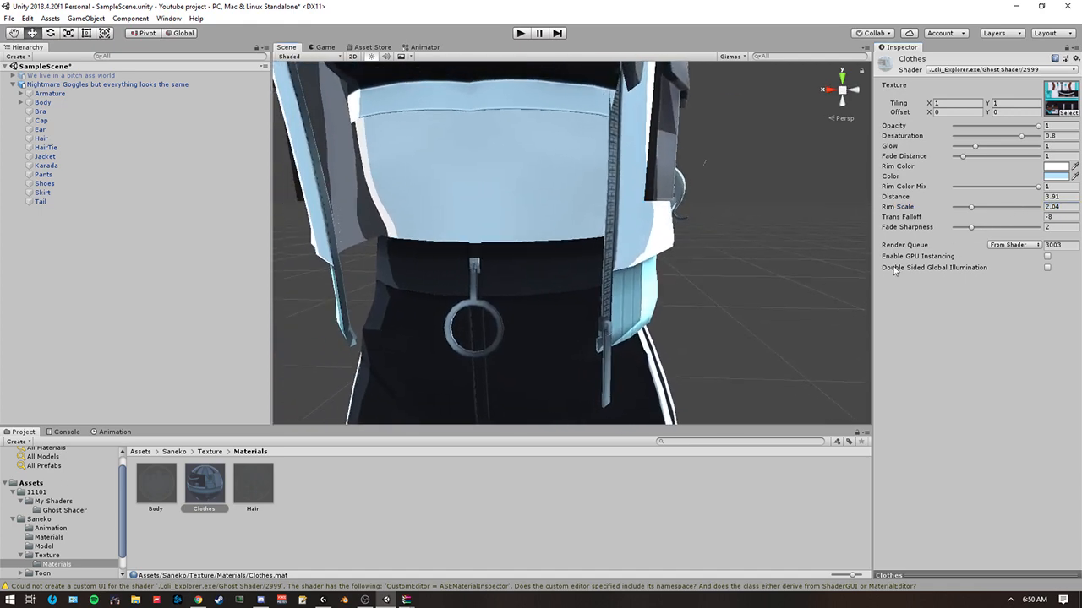
key(s)
right_drag(845, 264, 829, 301)
key(w)
key(s)
right_drag(673, 296, 669, 303)
key(w)
key(s)
right_drag(641, 204, 655, 211)
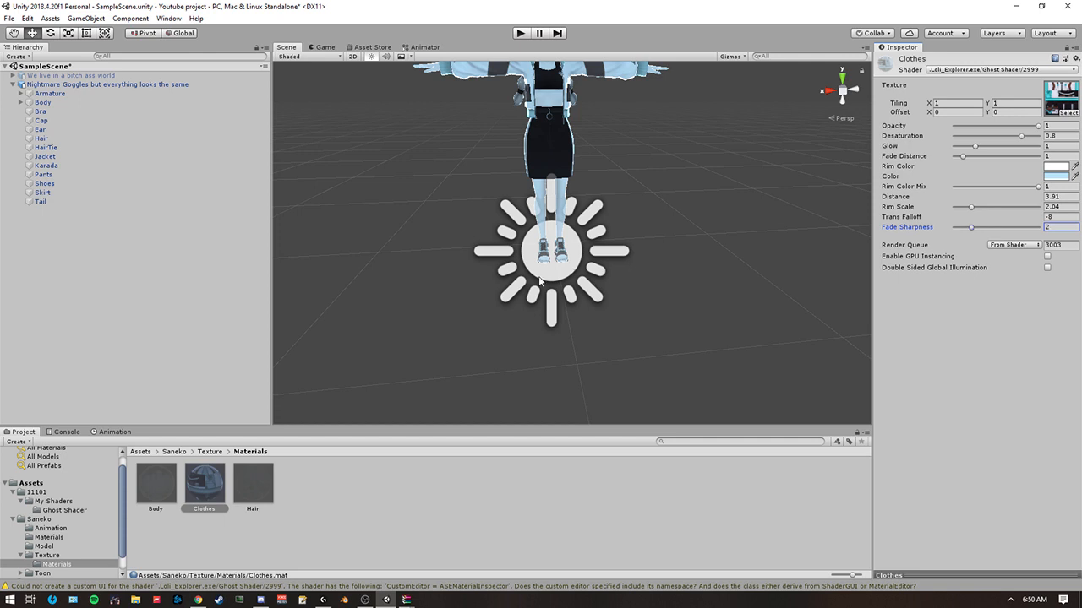
right_drag(492, 292, 472, 246)
key(s)
key(w)
key(s)
key(w)
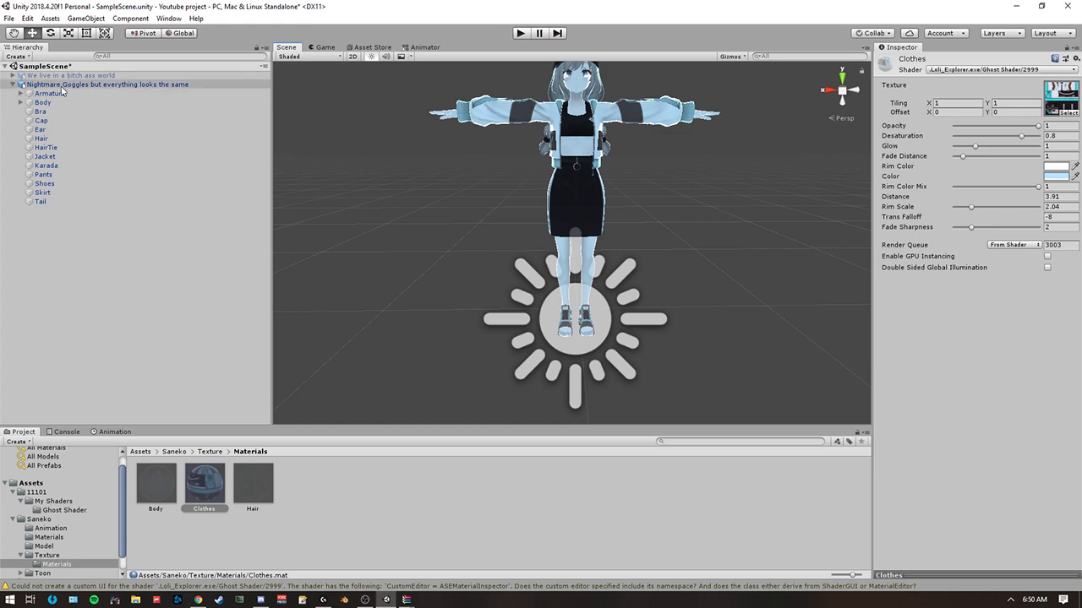
Examine the whole avatar's fading with the adjusted Body and Clothes materials while approaching and backing away.
key(s)
right_drag(553, 229, 580, 190)
key(w)
key(a)
key(s)
key(w)
key(w)
key(s)
key(w)
key(s)
key(w)
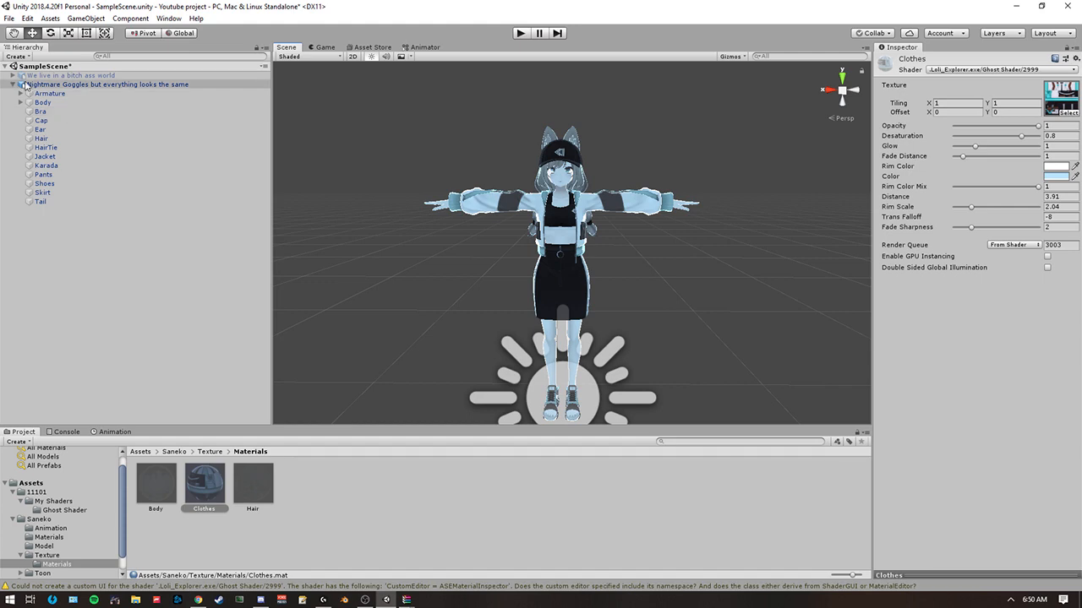
key(w)
right_drag(483, 197, 486, 203)
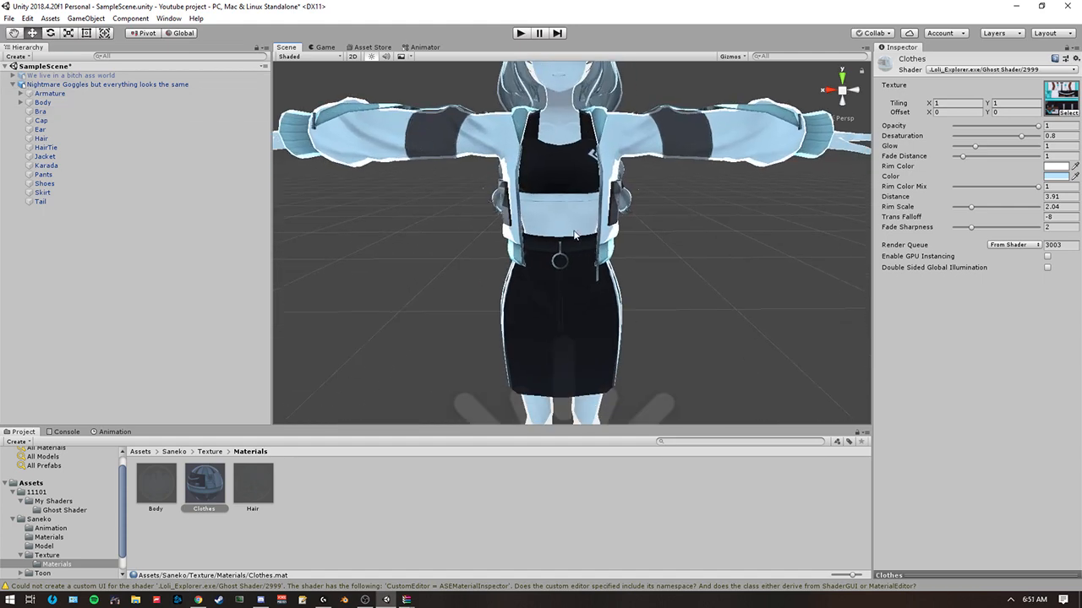
key(s)
mouse_move(574, 236)
right_down()
mouse_move(572, 204)
mouse_move(572, 251)
right_up()
key(w)
key(s)
key(w)
key(s)
key(w)
key(s)
Deactivate the Nightmare Goggles avatar, activate the other avatar in the scene, and check it at near and far viewing distances.
click(76, 79)
click(36, 87)
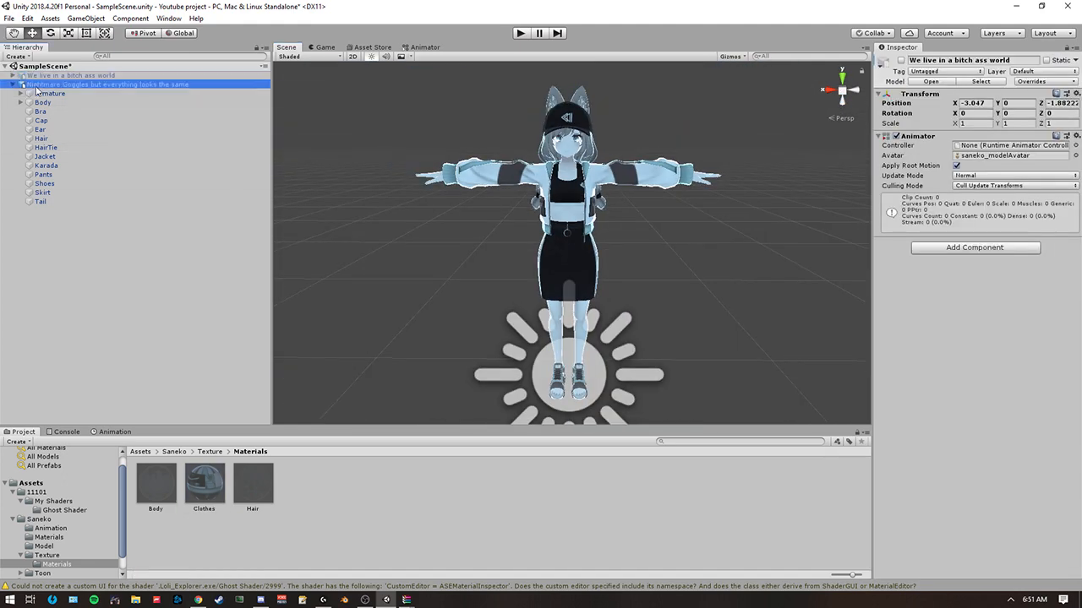
click(902, 61)
click(70, 76)
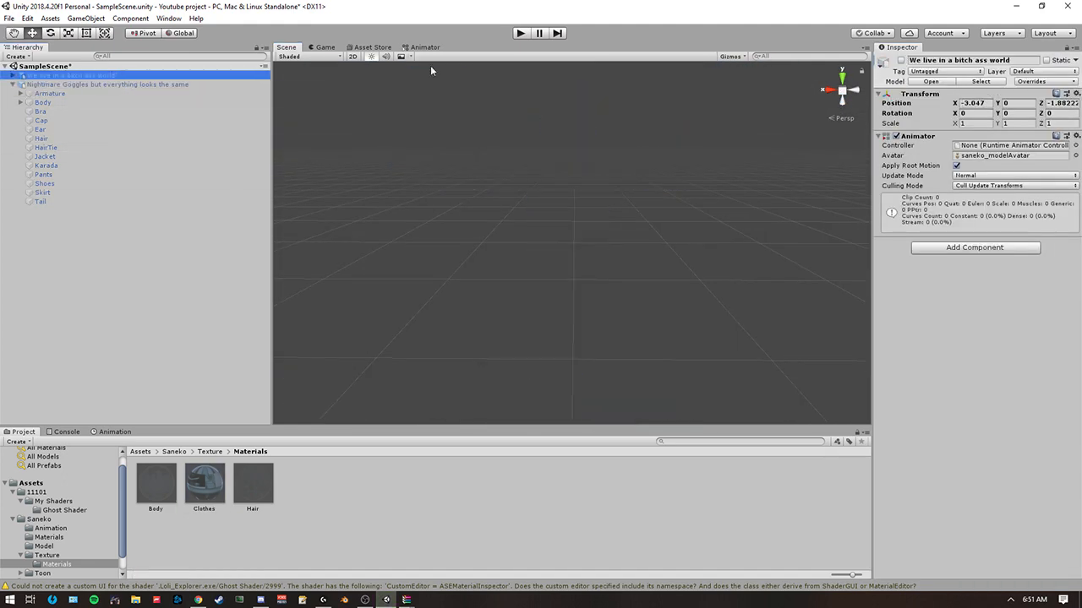
click(901, 63)
right_drag(565, 143, 554, 123)
key(s)
key(w)
key(s)
key(w)
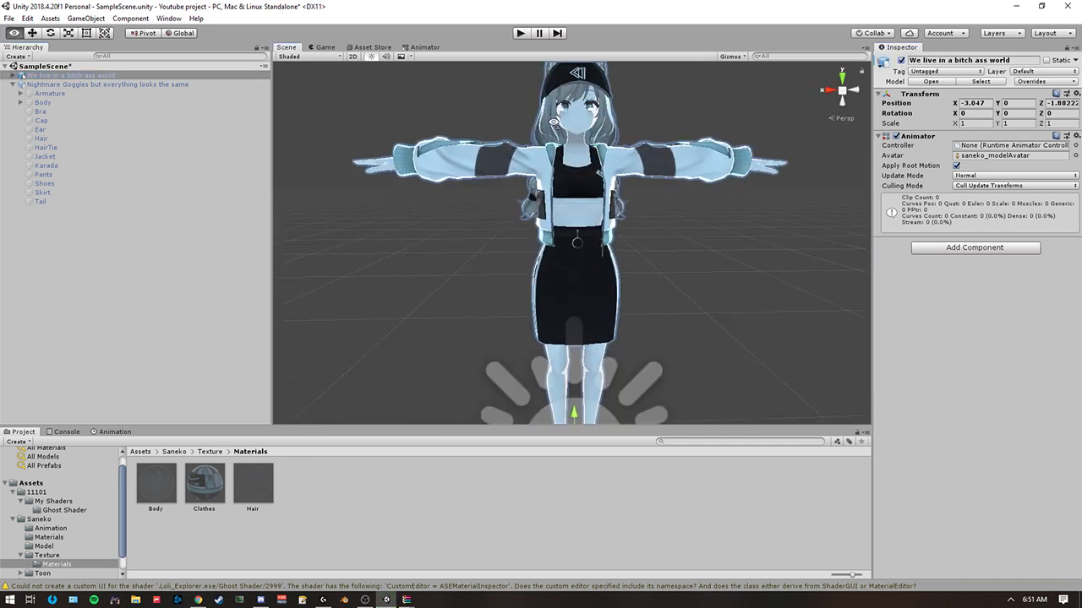
Open the Saneko Materials folder containing the Alpha, Body, Clothes and Hair materials.
click(211, 451)
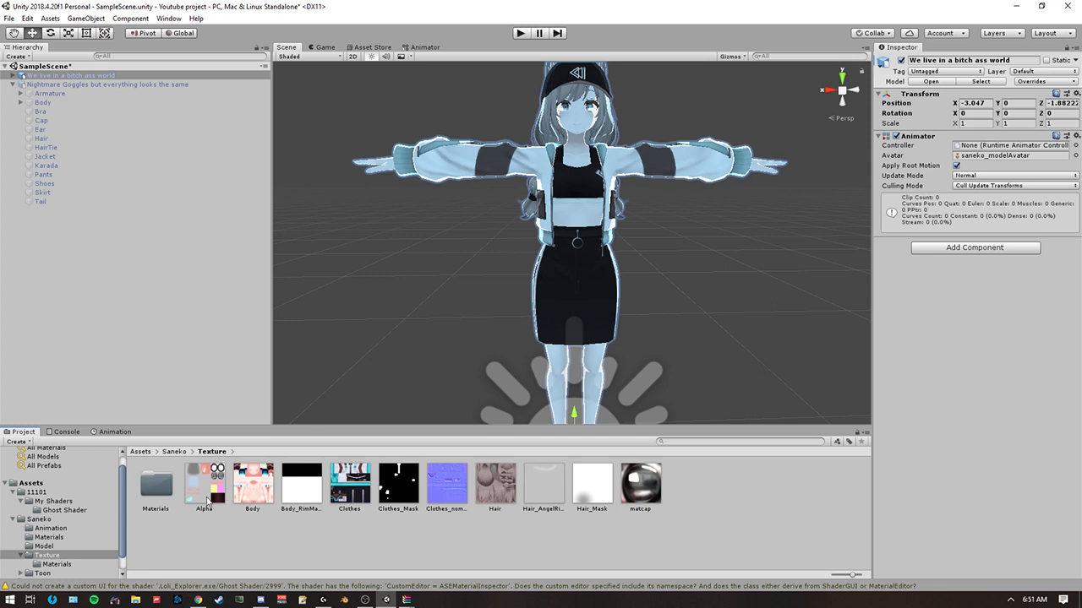
double_click(152, 494)
click(174, 452)
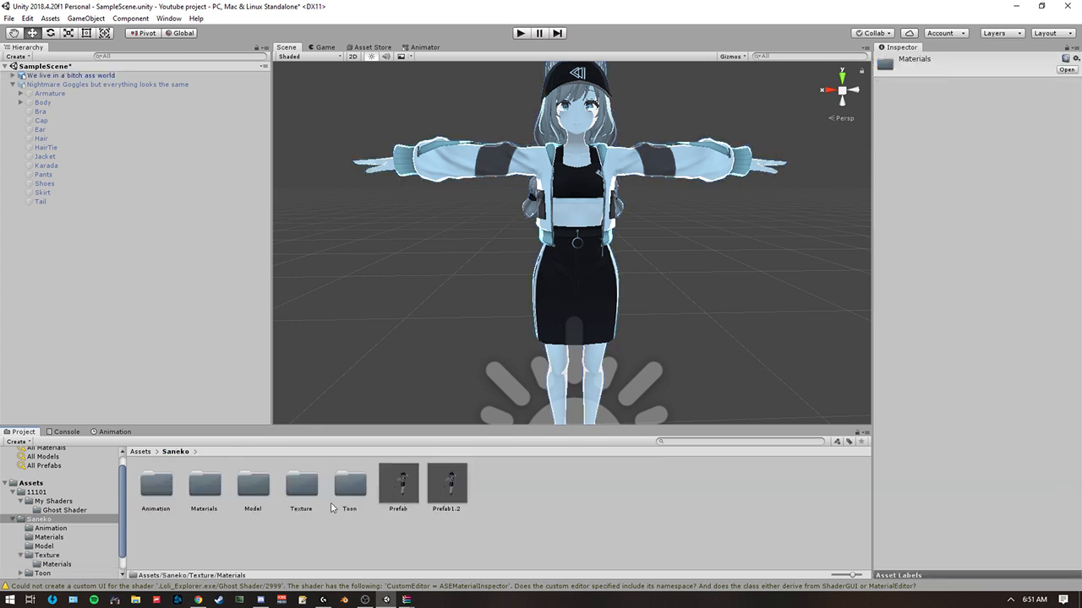
double_click(203, 485)
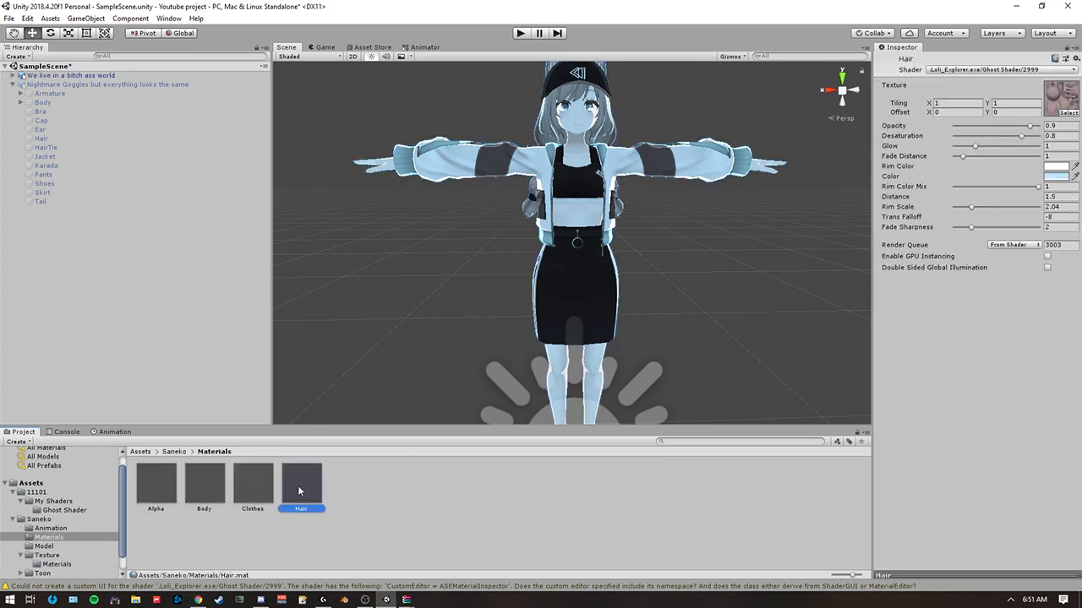
Compare the Ghost Shader settings of the Hair, Clothes, Alpha and Body materials.
key(s)
right_drag(495, 170, 504, 171)
key(w)
click(249, 481)
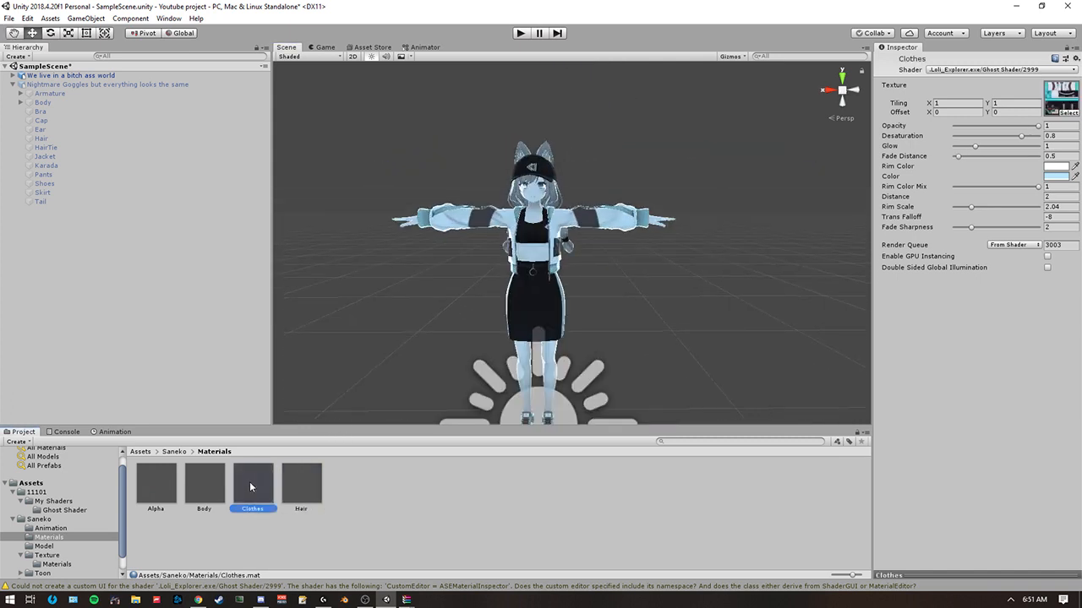
click(298, 485)
click(264, 486)
click(261, 487)
click(300, 483)
click(257, 492)
click(174, 499)
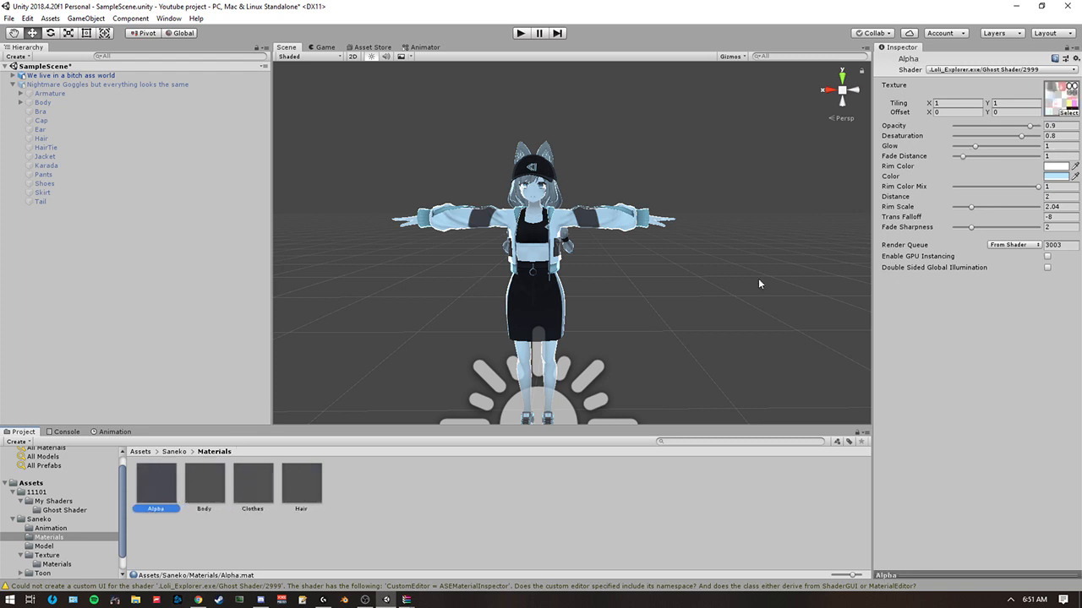
click(209, 491)
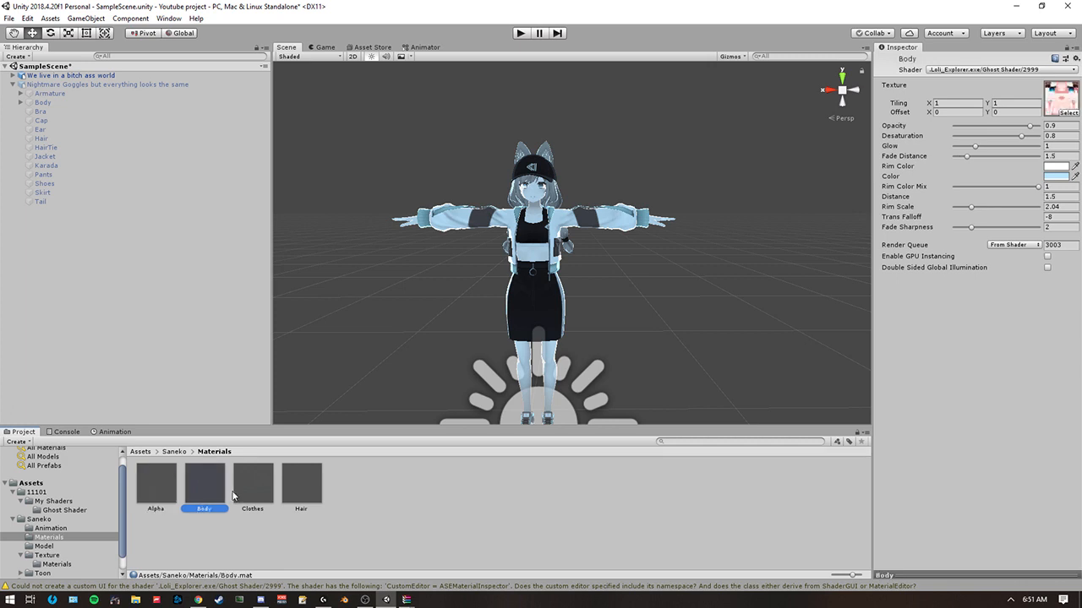
Examine how the avatar's materials fade while approaching and backing away from it.
middle_drag(483, 231, 523, 208)
scroll(480, 244, down, 8)
scroll(478, 244, up, 10)
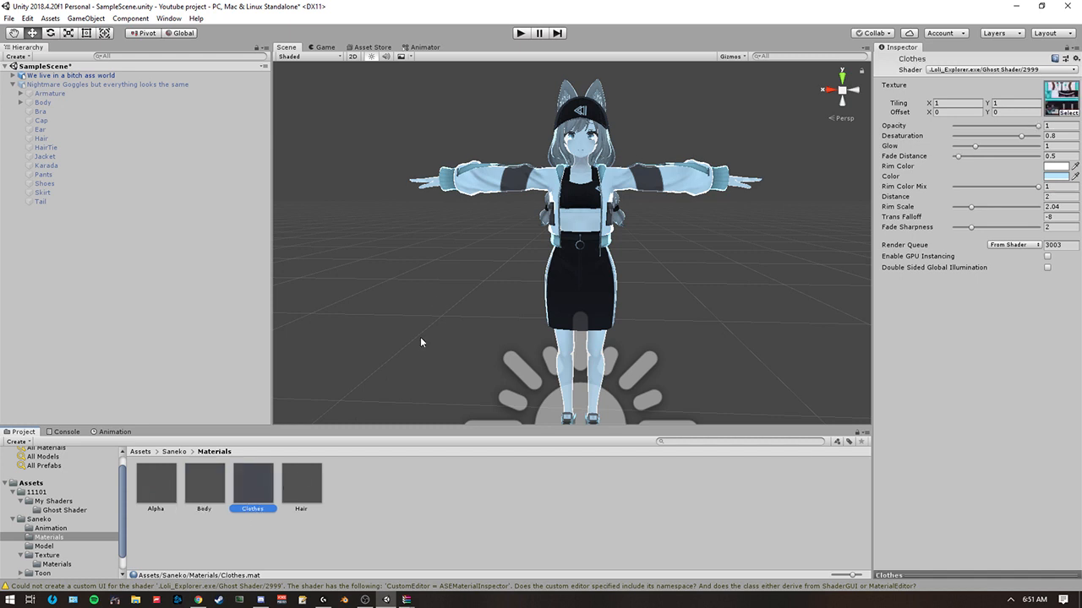
right_drag(419, 289, 430, 295)
click(430, 295)
scroll(430, 295, down, 8)
scroll(430, 296, up, 8)
scroll(431, 295, down, 8)
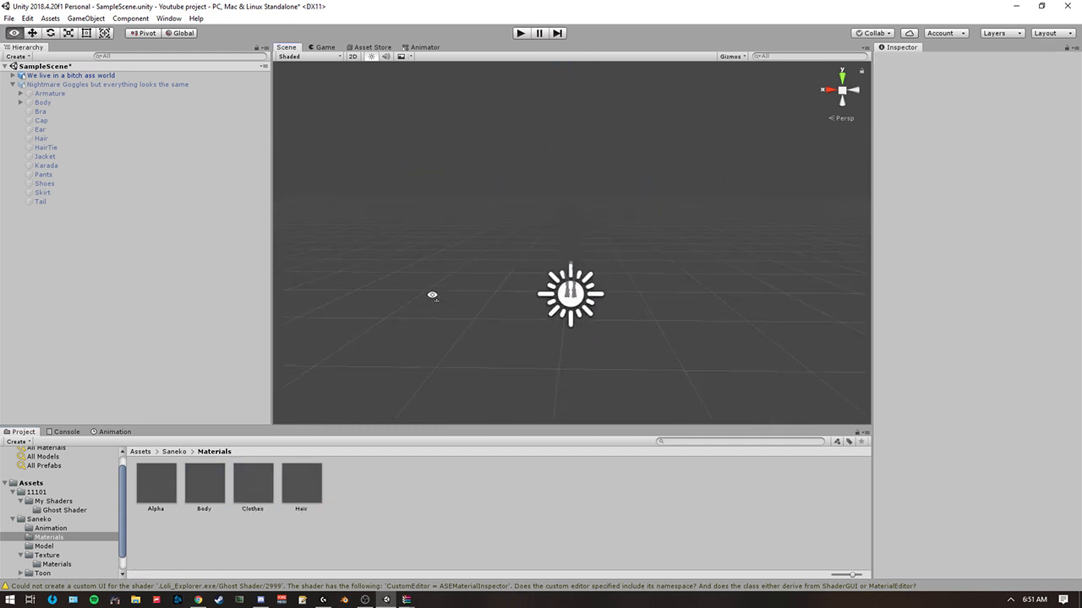
scroll(432, 294, up, 9)
Toggle the scene view lighting and examine how the body and clothes fade at near and far distances.
click(375, 58)
right_drag(500, 203, 494, 210)
scroll(498, 198, up, 5)
scroll(494, 211, down, 8)
scroll(497, 211, up, 6)
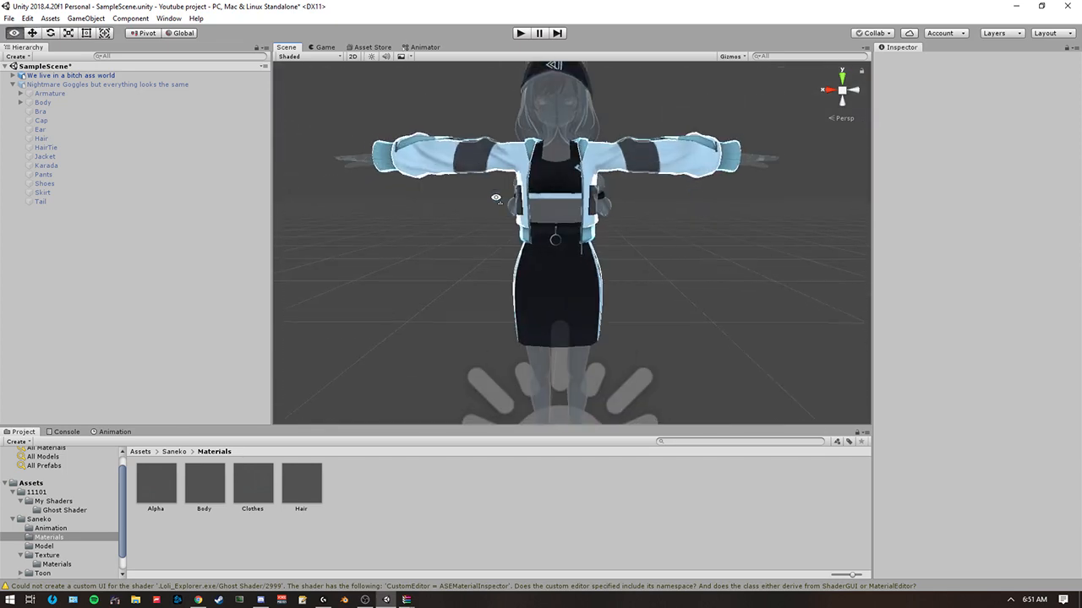
scroll(509, 209, up, 2)
scroll(510, 209, down, 6)
scroll(497, 186, up, 7)
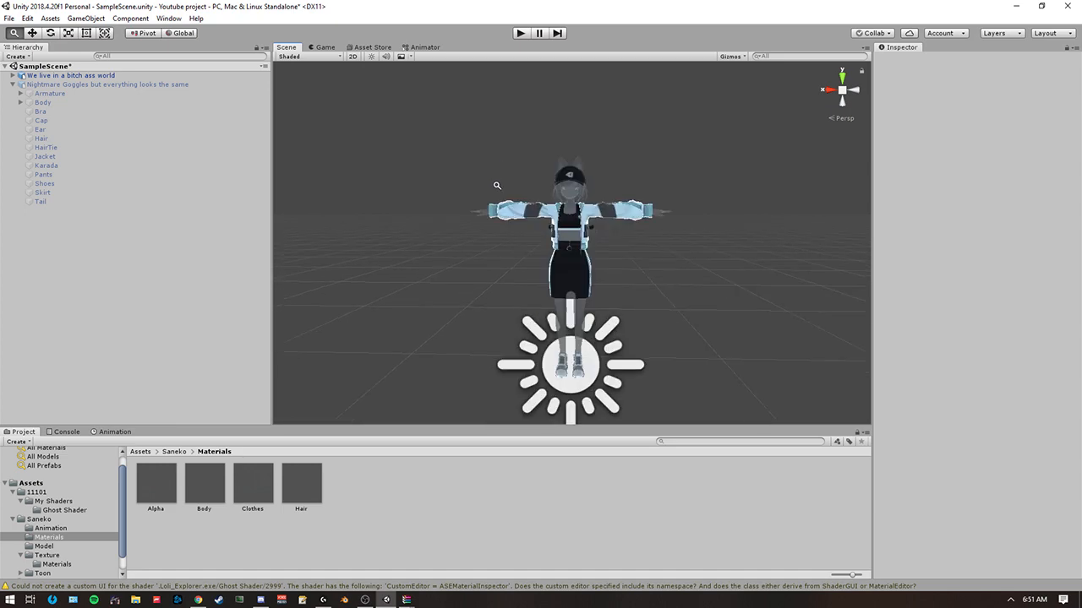
scroll(499, 200, down, 1)
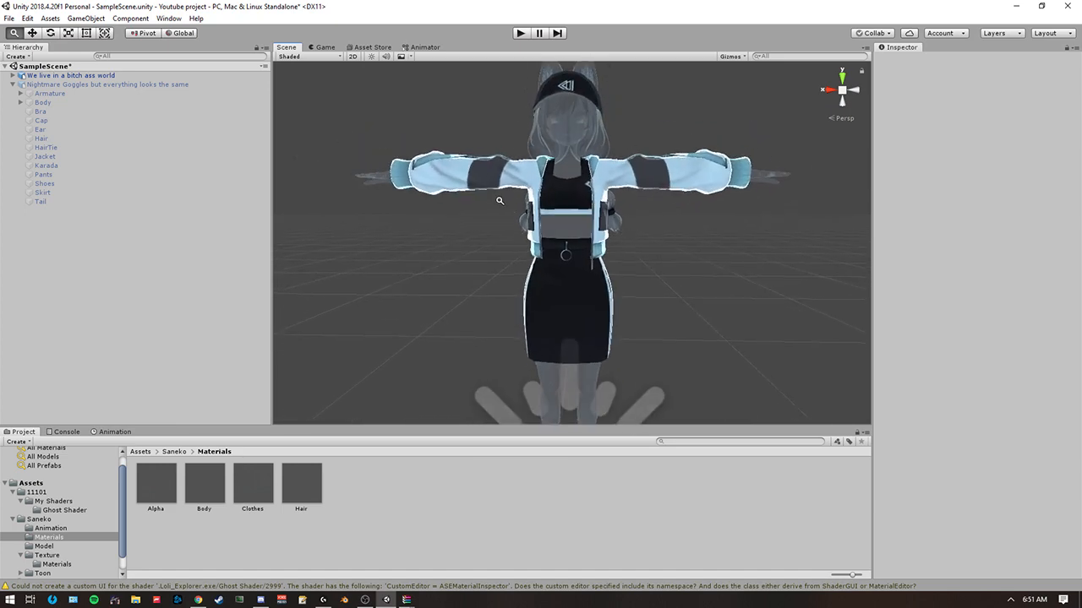
scroll(500, 199, down, 6)
right_drag(499, 200, 460, 173)
key(w)
Toggle the scene view lighting back and forth to compare the avatar's ghost effect in both lighting states.
click(372, 57)
key(w)
key(s)
key(w)
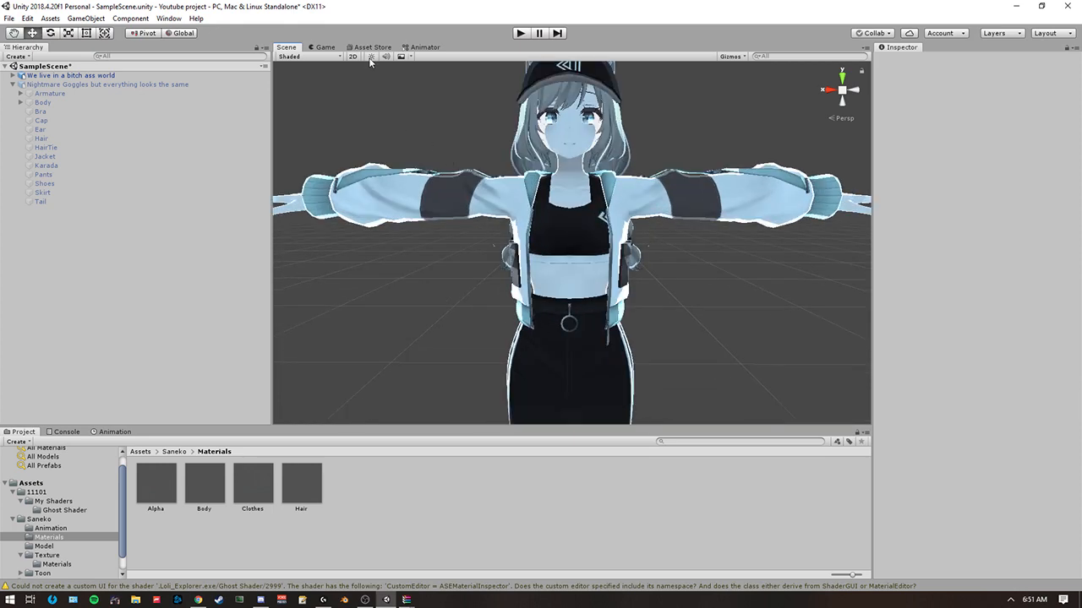
click(370, 58)
alt+right_drag(447, 212, 457, 187)
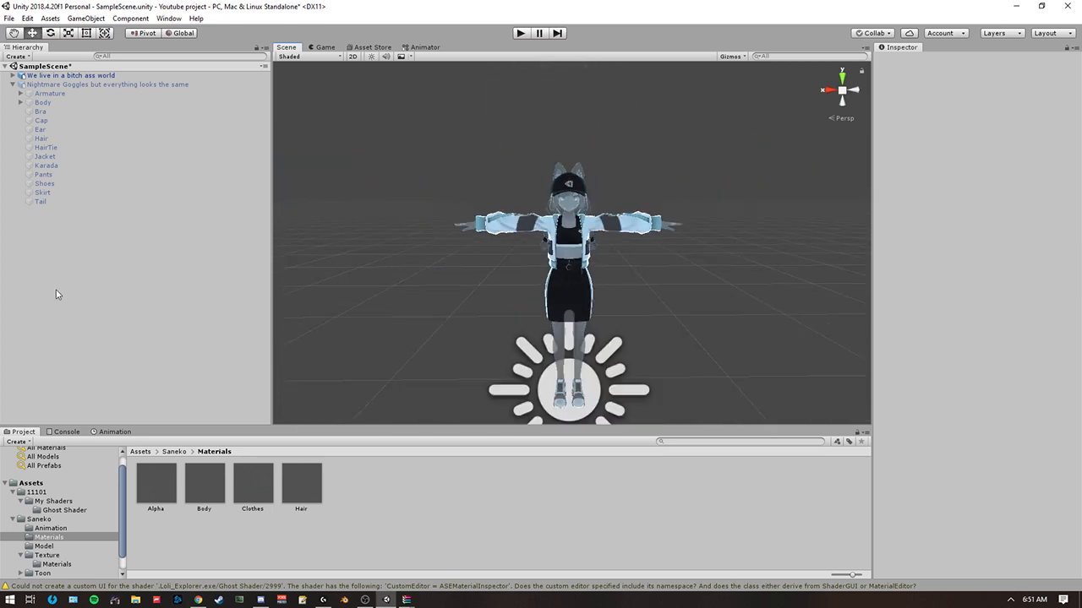
Collapse the Nightmare Goggles avatar's hierarchy and add a 3D cube to the scene.
click(13, 85)
right_click(156, 221)
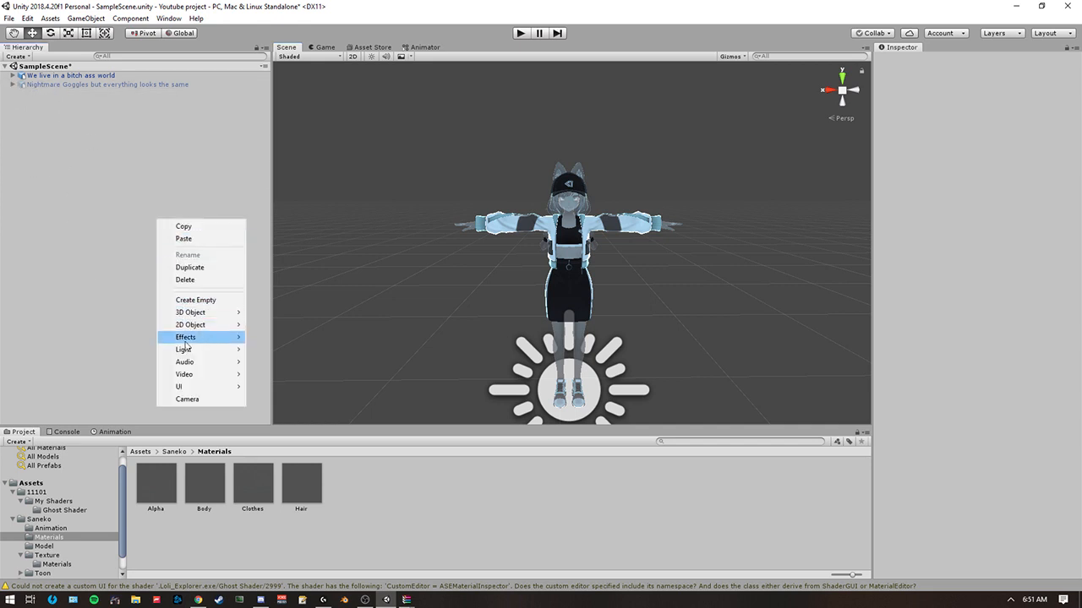
mouse_move(221, 313)
click(269, 311)
Move the cube over the avatar's lower body at about X -3.11, Y -0.05, and toggle the scene view lighting.
alt+drag(507, 245, 434, 240)
right_drag(434, 240, 429, 229)
drag(415, 216, 540, 248)
right_drag(614, 276, 660, 283)
drag(636, 264, 640, 177)
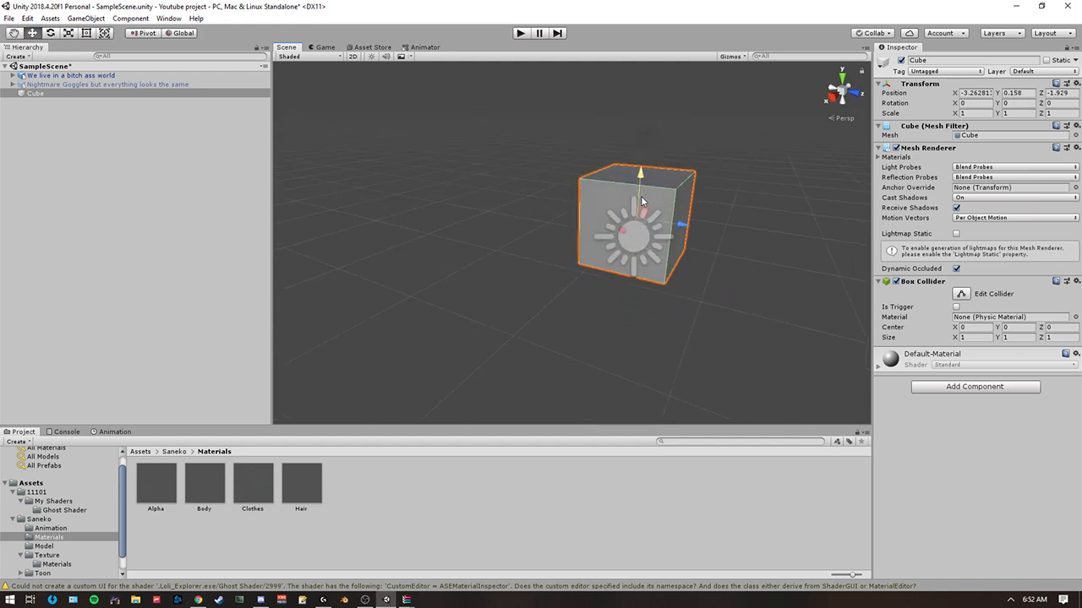
right_drag(638, 180, 514, 223)
drag(610, 269, 584, 270)
right_drag(592, 268, 638, 224)
click(372, 57)
right_drag(549, 173, 566, 224)
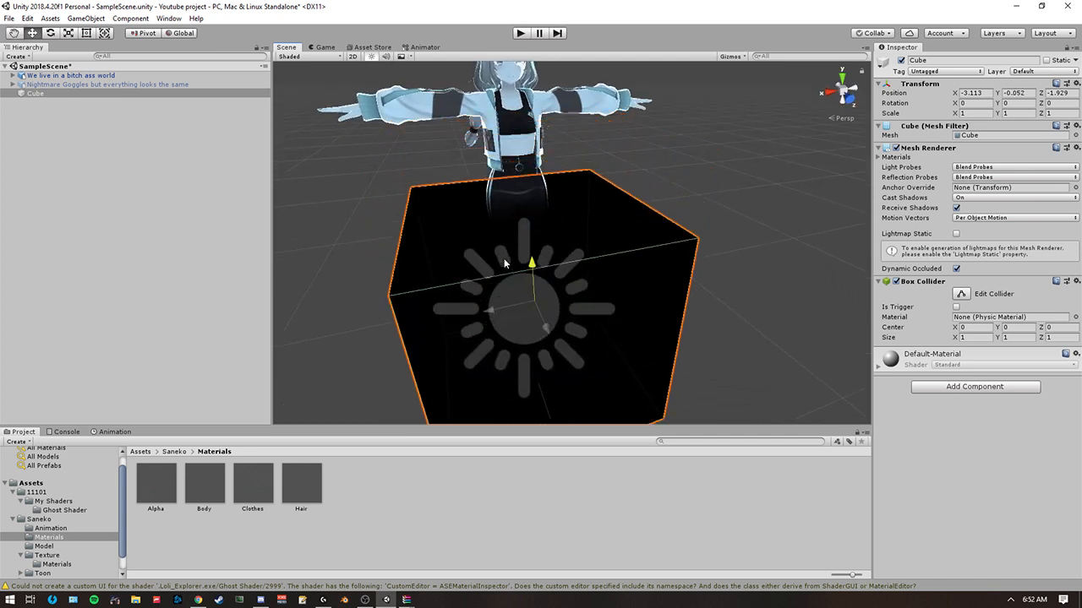